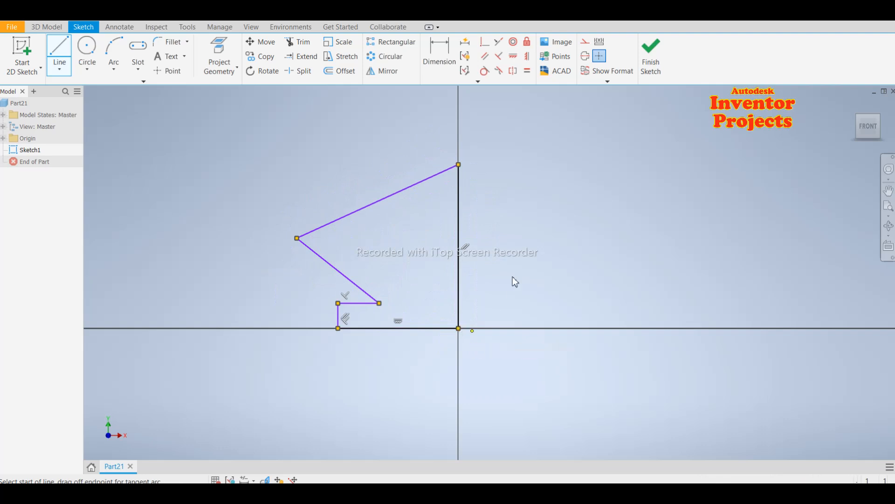
# Step: Convert the vertical line on the sketch's Y axis to construction geometry
pyautogui.press('Escape')
pyautogui.rightClick(459, 210)
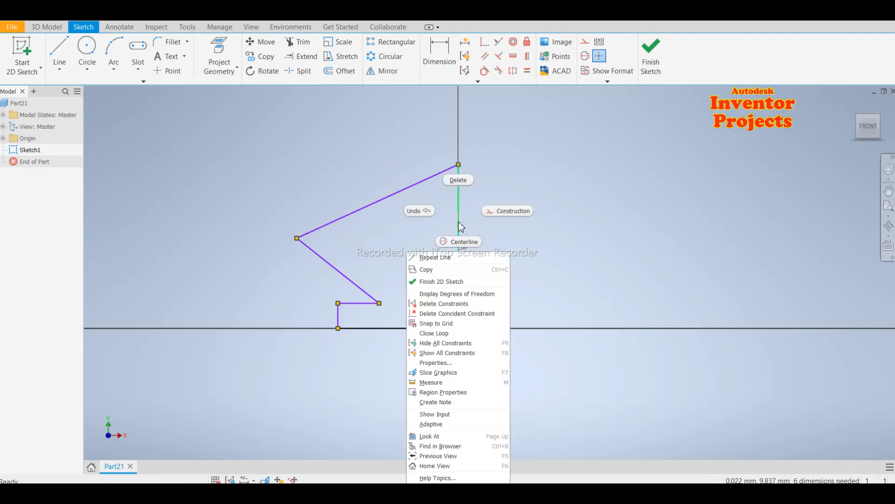
pyautogui.click(504, 220)
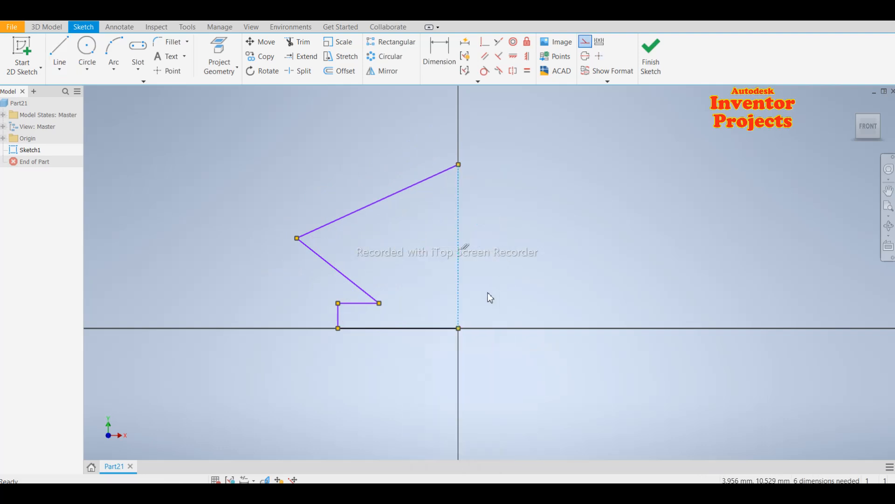
# Step: Dimension the horizontal base line of the profile to 11 mm
pyautogui.click(441, 52)
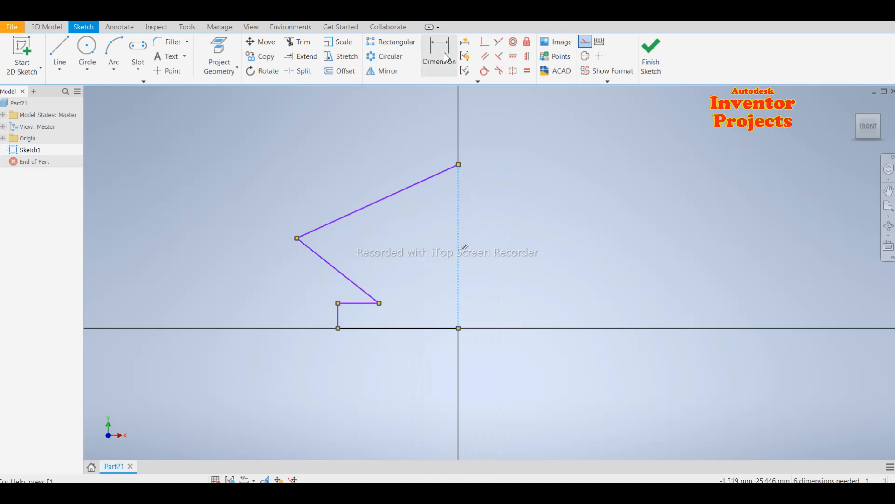
pyautogui.click(397, 328)
pyautogui.click(393, 373)
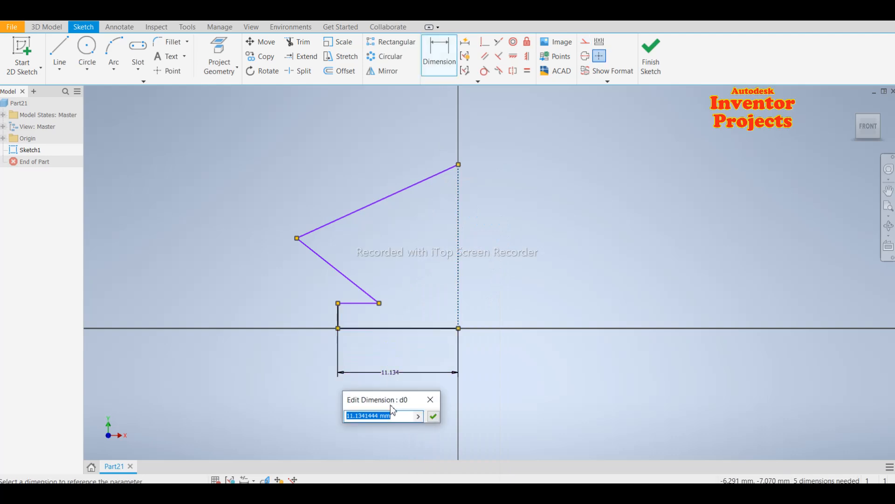
pyautogui.write('11')
pyautogui.click(433, 416)
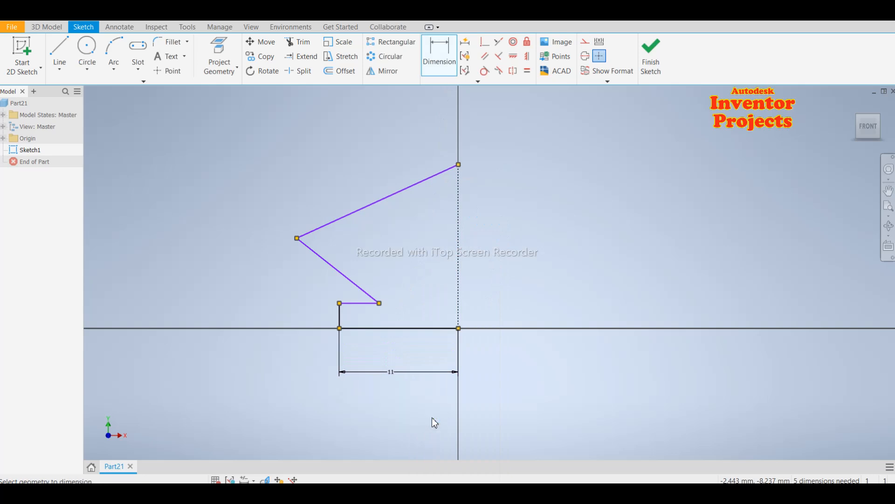
# Step: Dimension the short vertical line at the outer end of the base to 3 mm
pyautogui.click(341, 316)
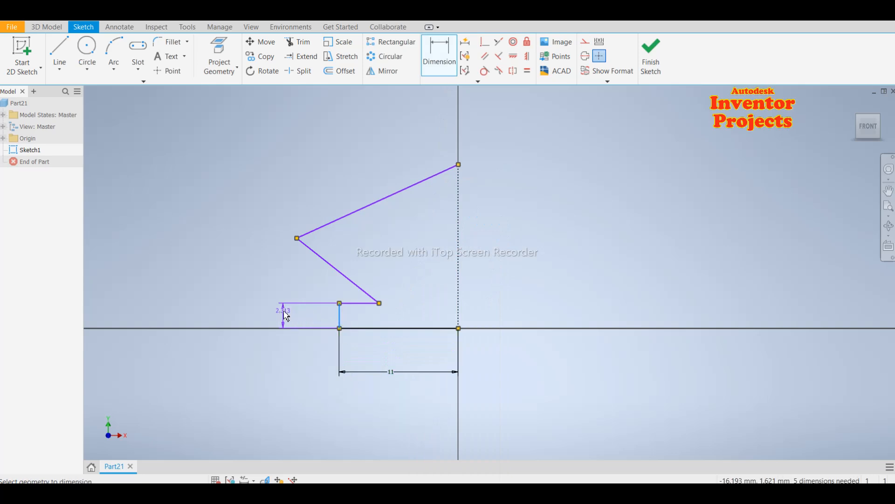
pyautogui.click(284, 315)
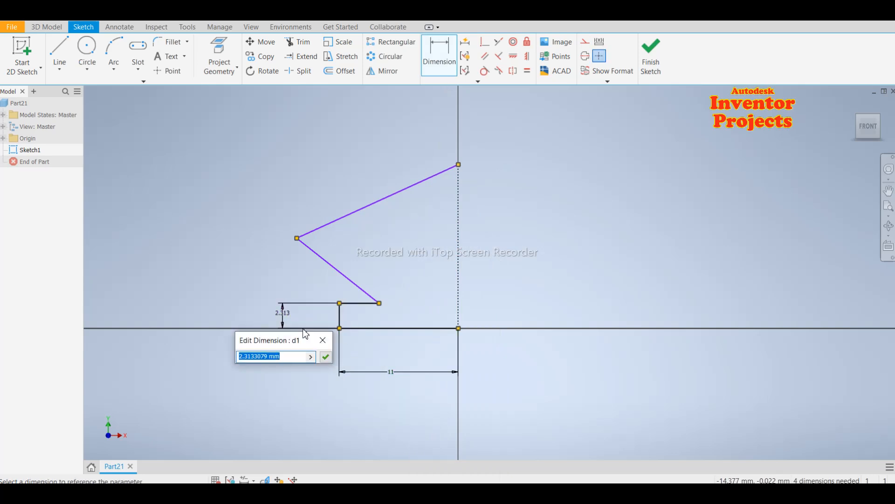
pyautogui.write('3')
pyautogui.click(326, 356)
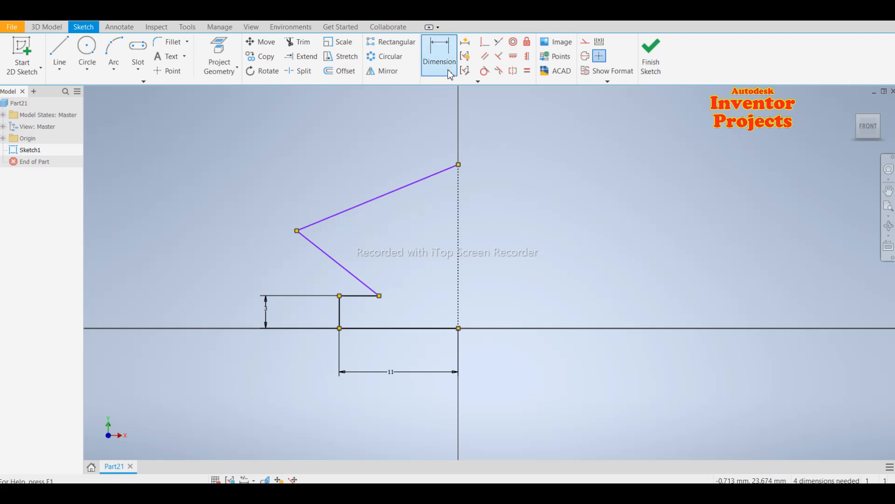
# Step: Dimension the height from the base line to the profile's top vertex on the vertical axis to 17 mm
pyautogui.click(442, 328)
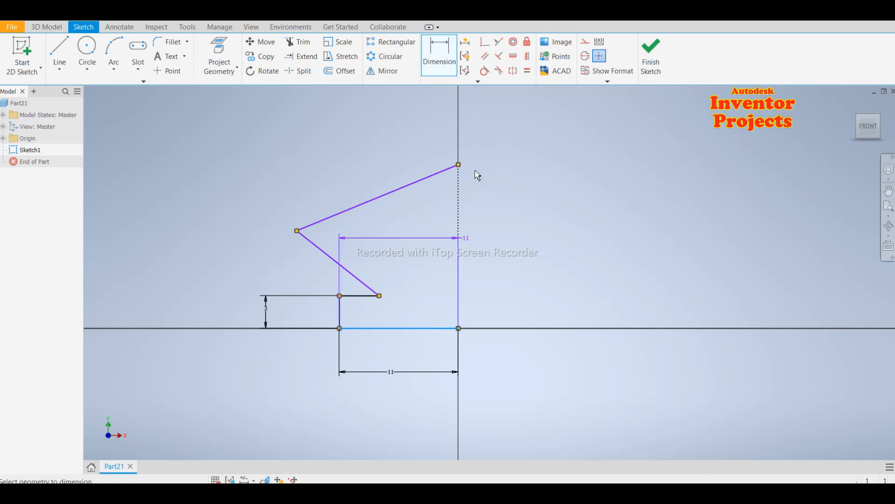
pyautogui.click(459, 165)
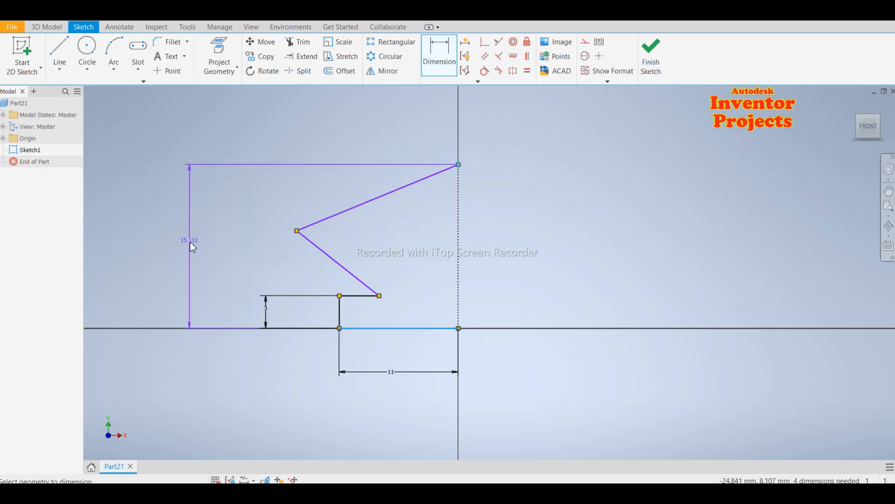
pyautogui.click(190, 242)
pyautogui.write('1')
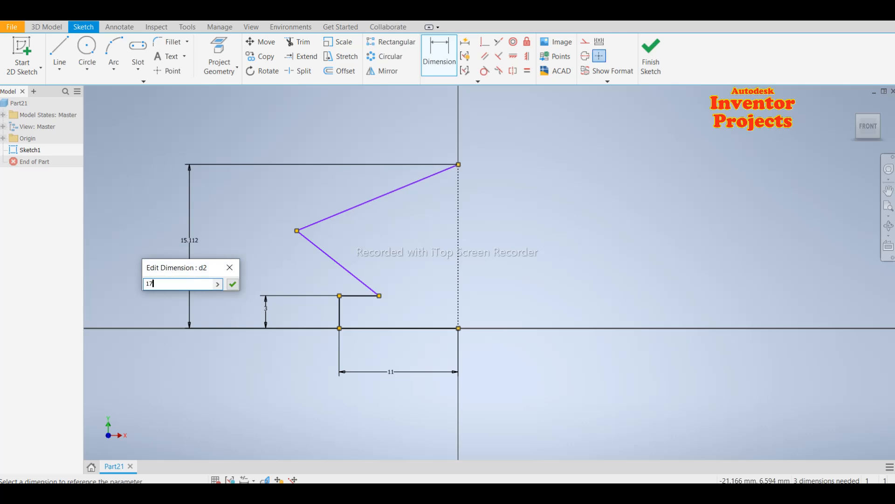
pyautogui.write('7')
pyautogui.click(233, 284)
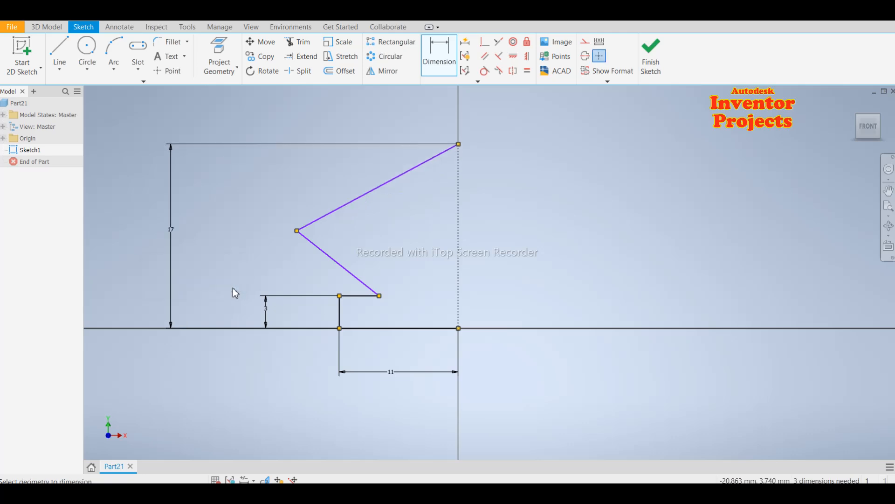
pyautogui.click(351, 201)
pyautogui.press('Escape')
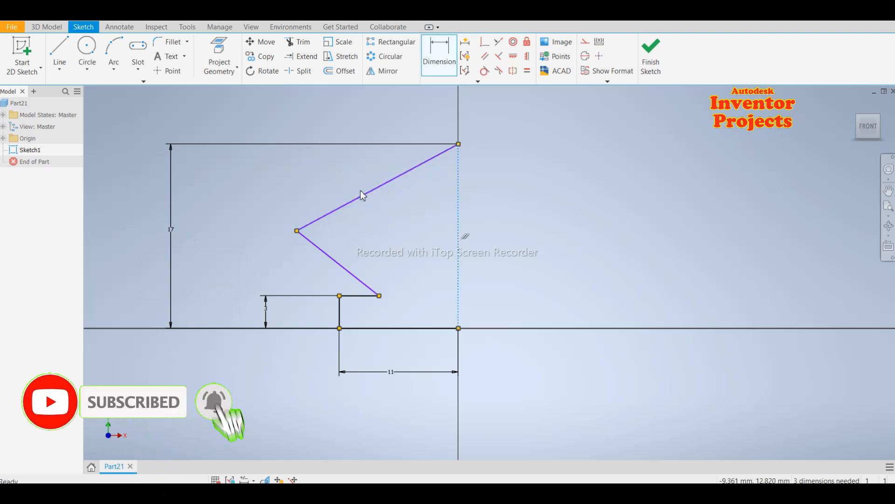
pyautogui.click(461, 44)
pyautogui.click(432, 50)
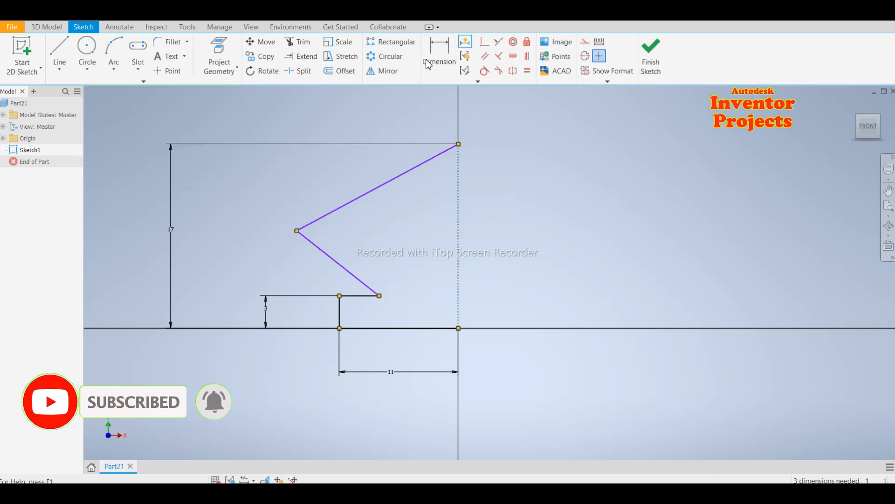
pyautogui.click(362, 193)
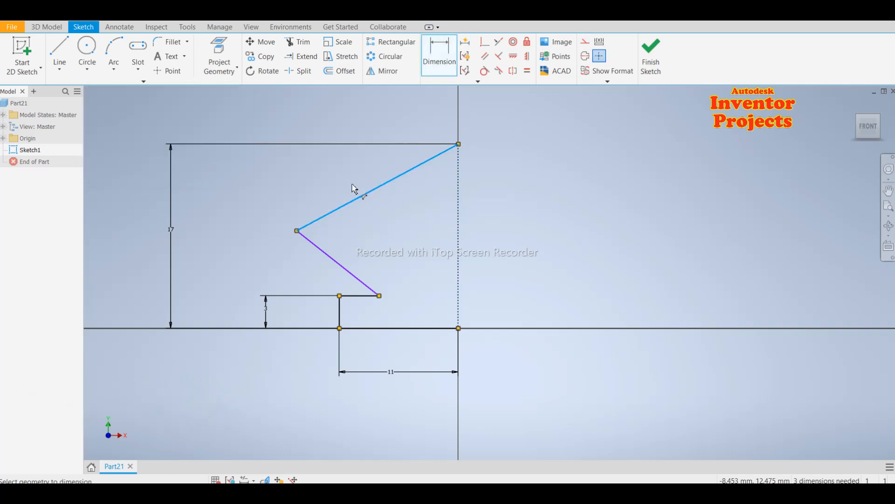
pyautogui.press('Escape')
pyautogui.press('Escape')
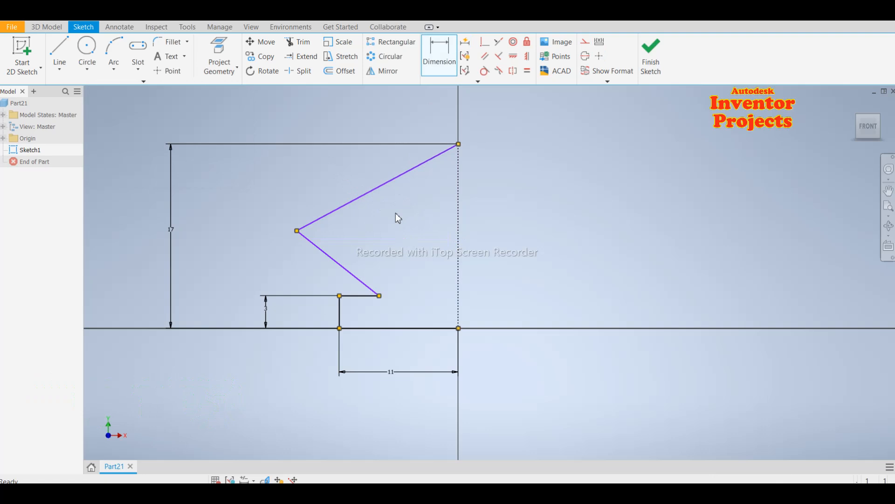
pyautogui.click(433, 65)
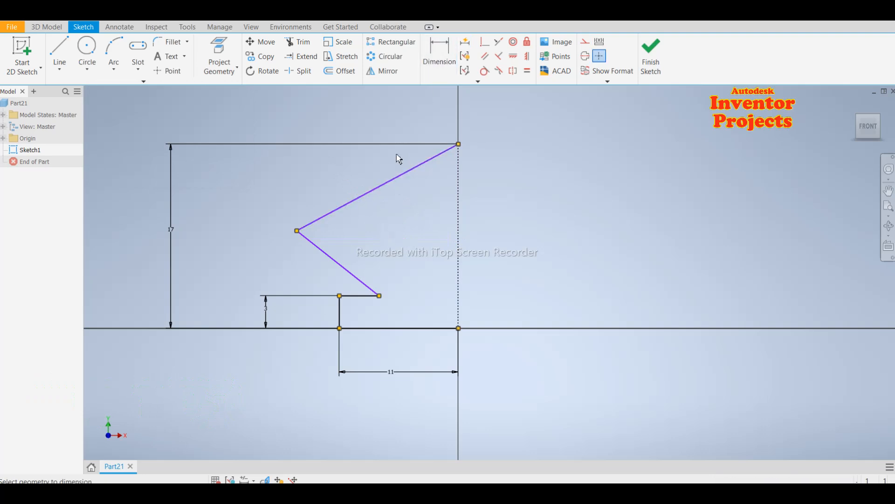
pyautogui.rightClick(377, 193)
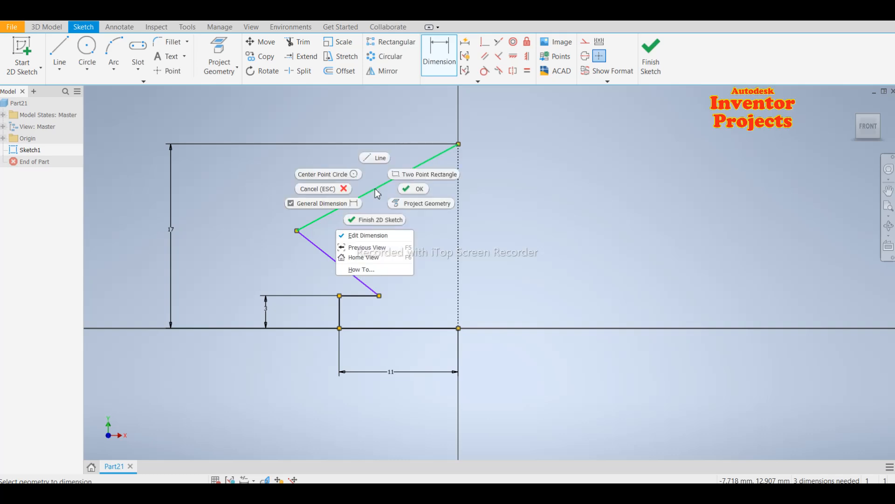
pyautogui.click(375, 189)
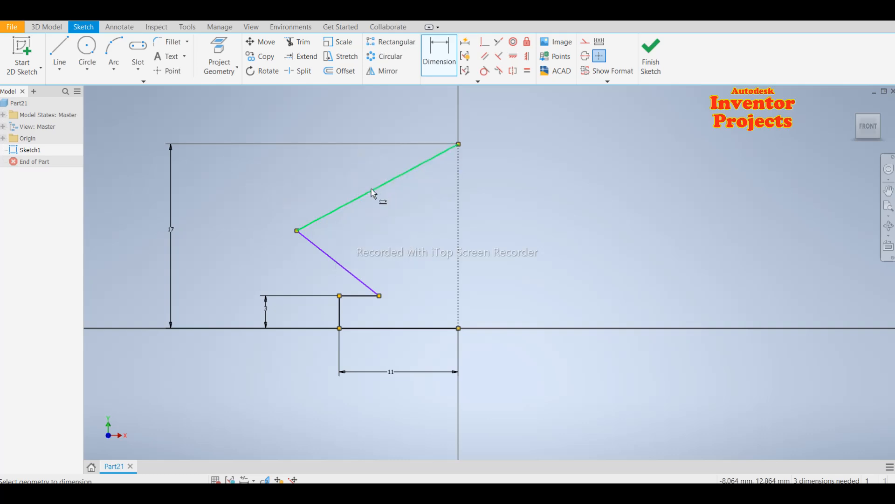
pyautogui.click(372, 190)
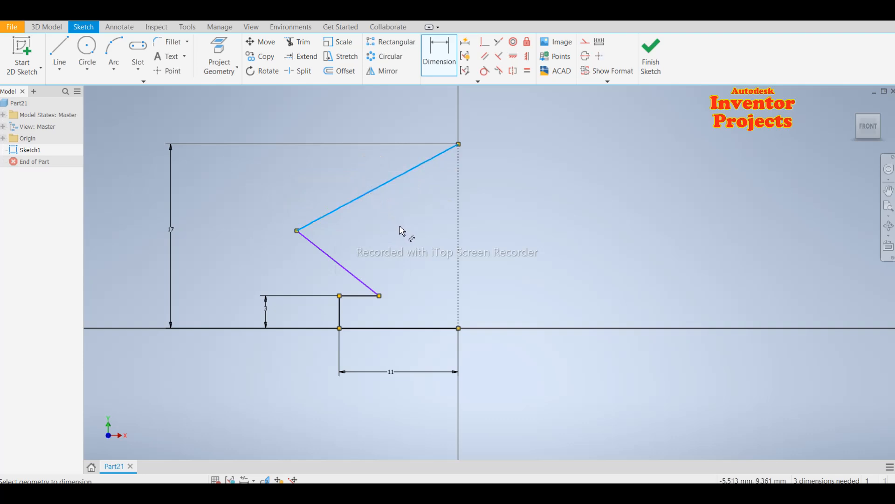
pyautogui.press('Escape')
# Step: Add an aligned dimension of 12.7 mm to the upper sloped line of the profile
pyautogui.click(443, 63)
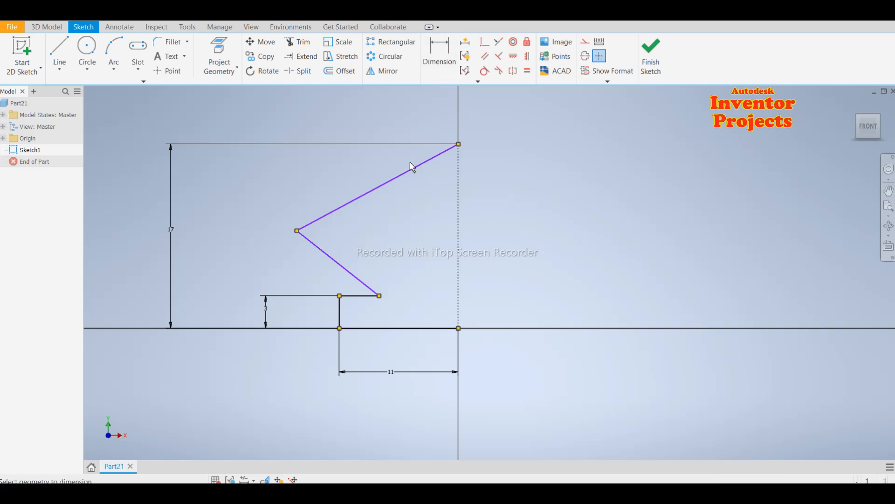
pyautogui.click(394, 181)
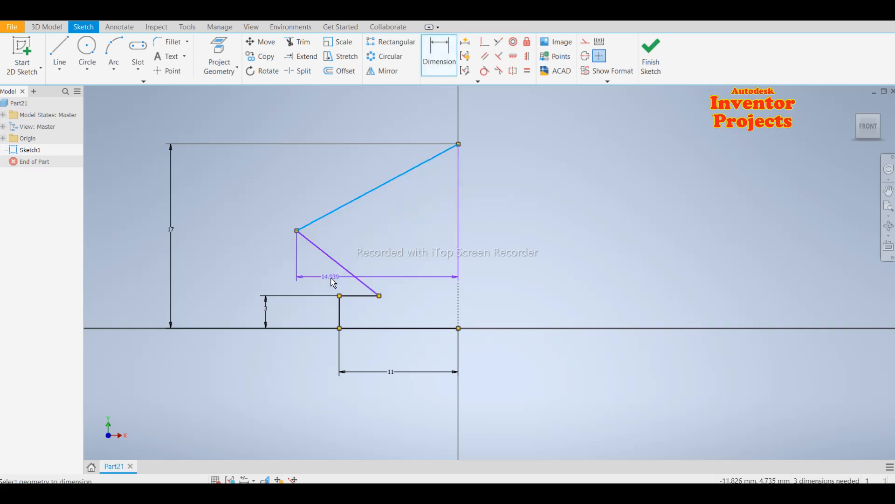
pyautogui.rightClick(371, 273)
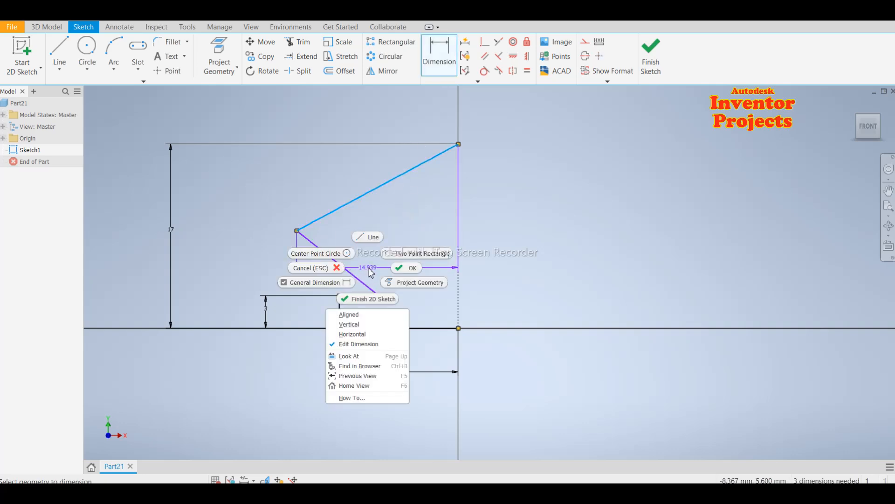
pyautogui.click(361, 319)
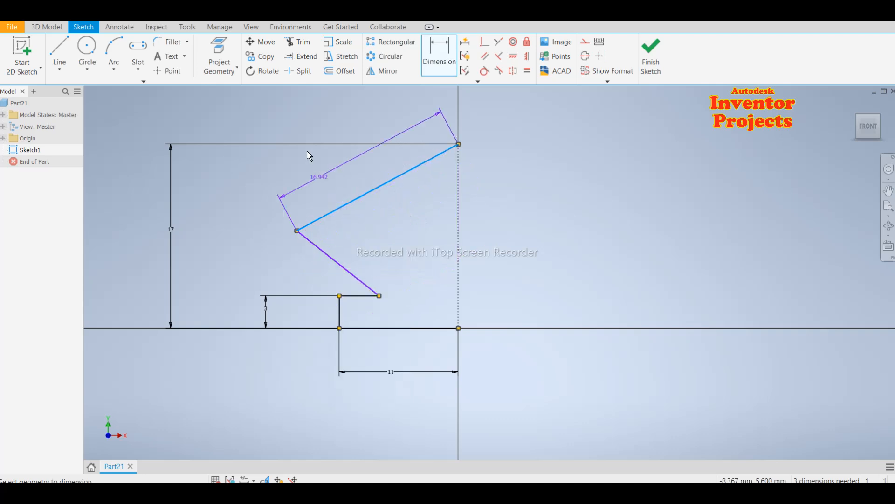
pyautogui.click(311, 123)
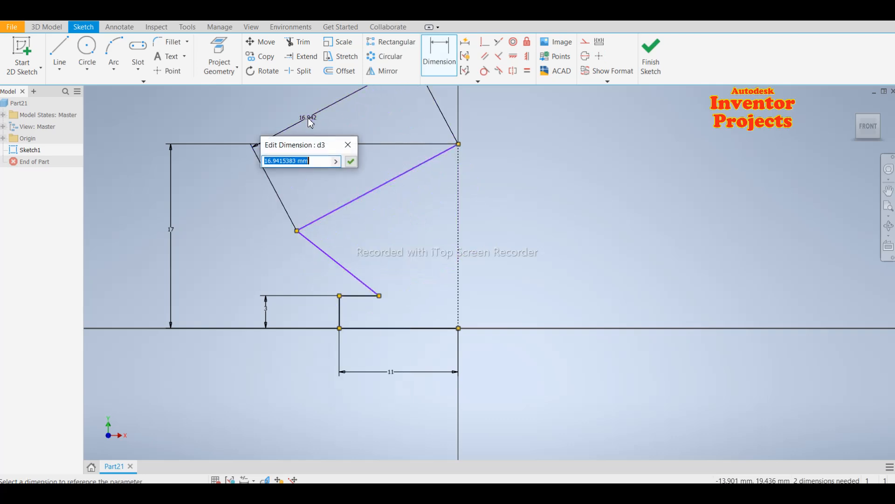
pyautogui.write('12.7')
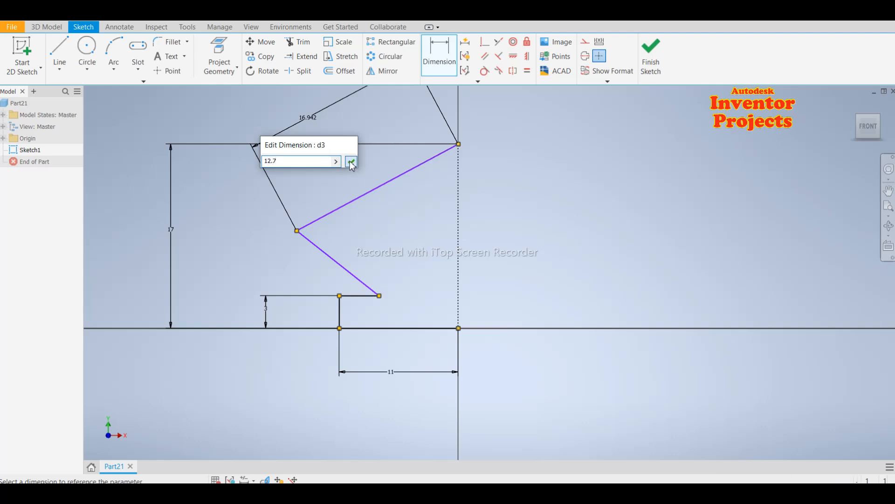
pyautogui.click(351, 162)
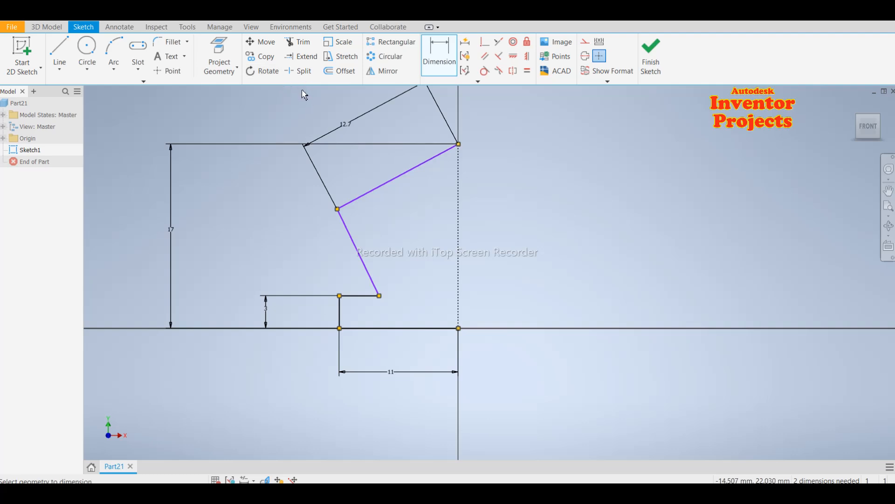
# Step: Round the inner corner between the short horizontal ledge and the lower sloped line with a 2 mm fillet
pyautogui.click(167, 47)
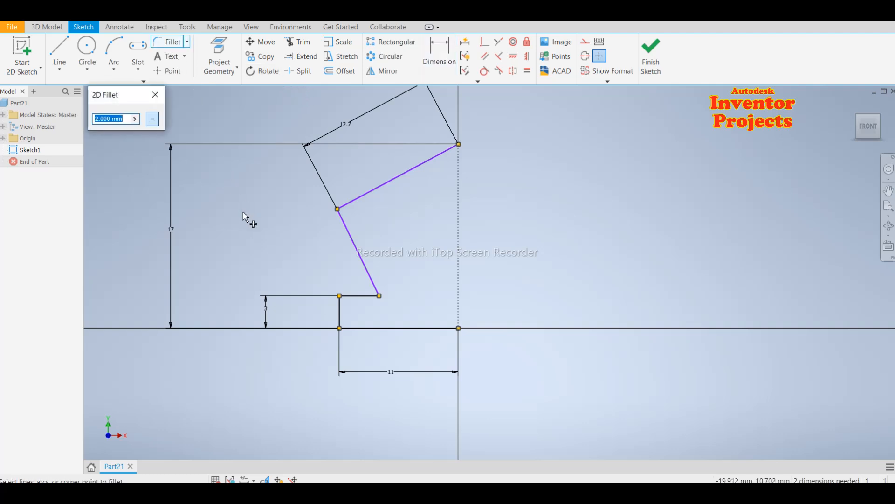
pyautogui.click(375, 295)
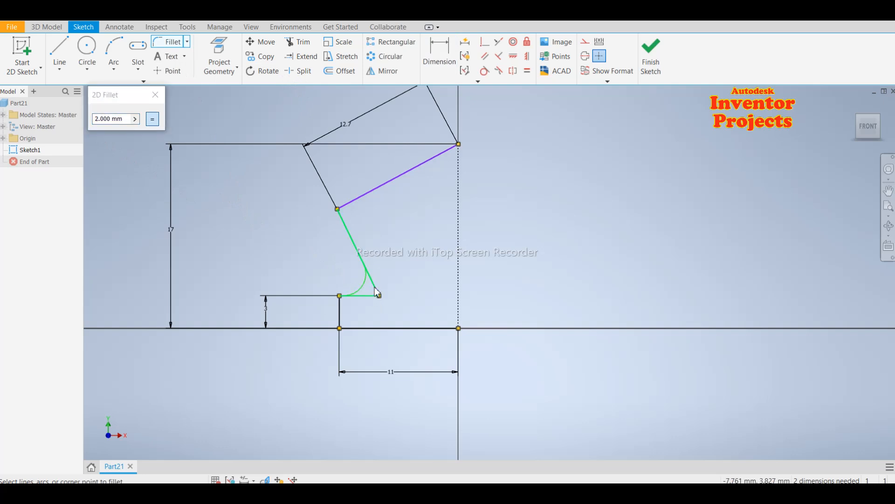
pyautogui.click(378, 287)
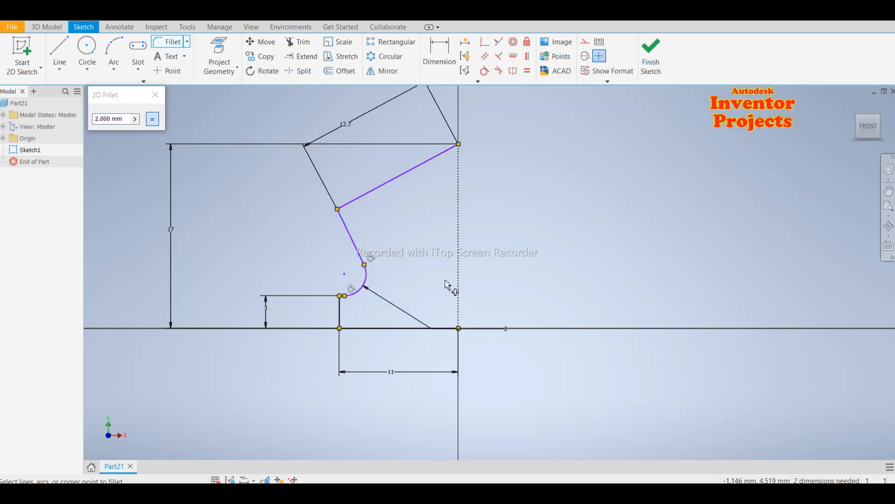
pyautogui.moveTo(388, 277); pyautogui.dragTo(357, 265, button='middle')
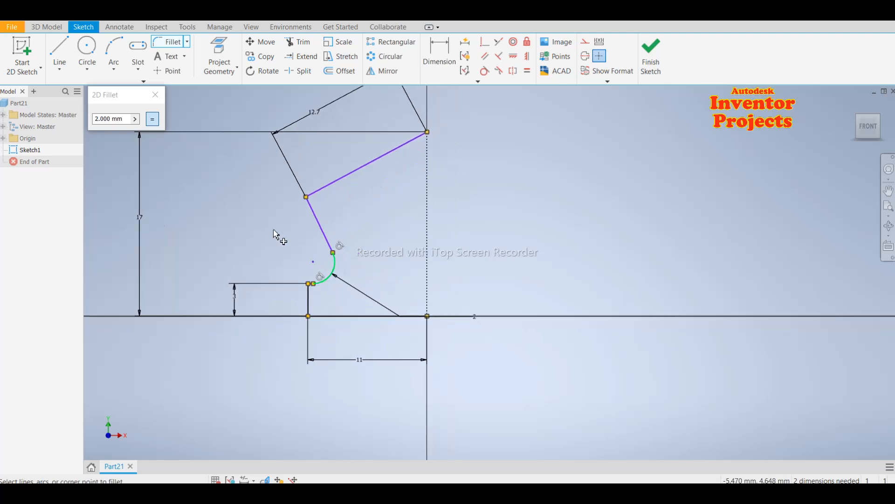
pyautogui.click(155, 94)
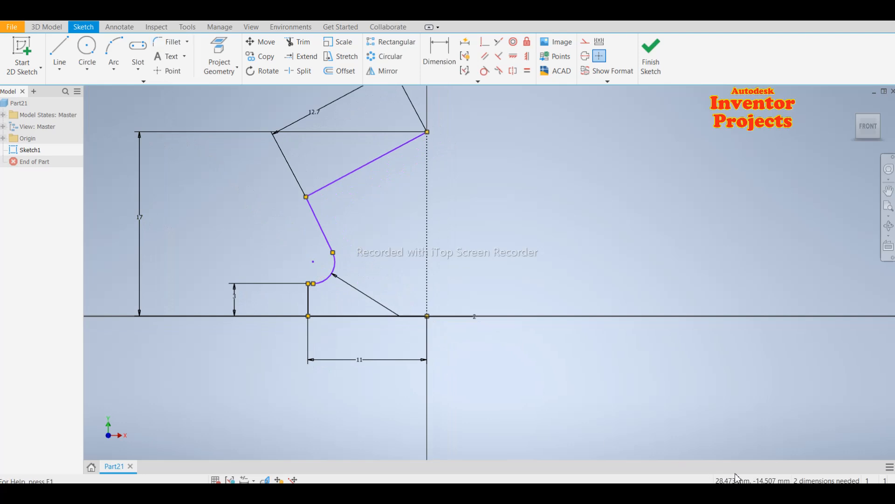
# Step: Dimension the horizontal distance from the short ledge's outer end to the fillet arc's centre point to 1 mm
pyautogui.scroll(3, 300, 270)
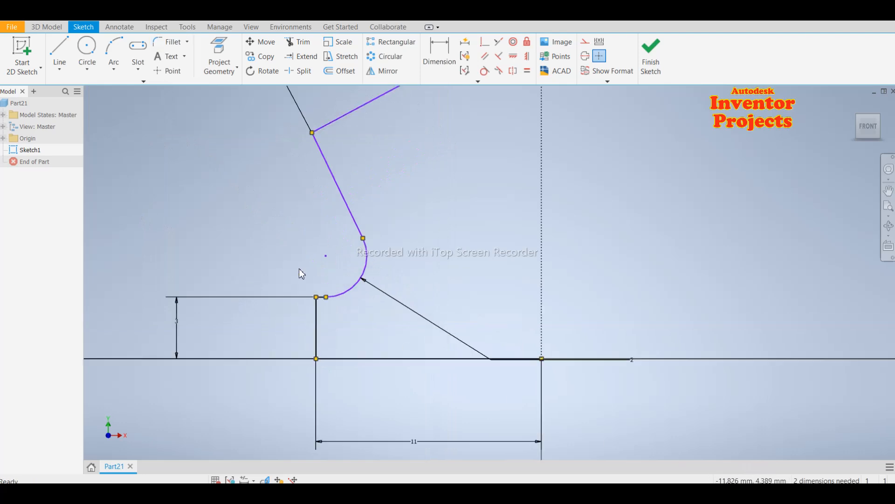
pyautogui.press('d')
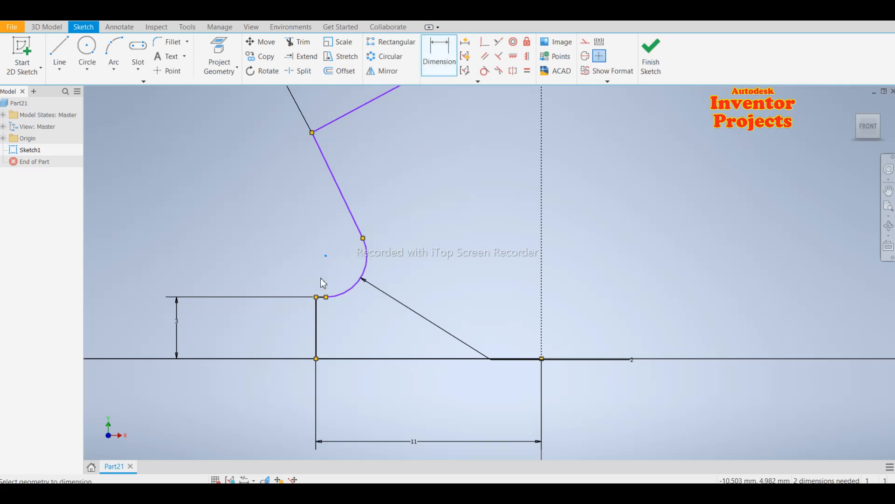
pyautogui.click(316, 297)
pyautogui.click(325, 255)
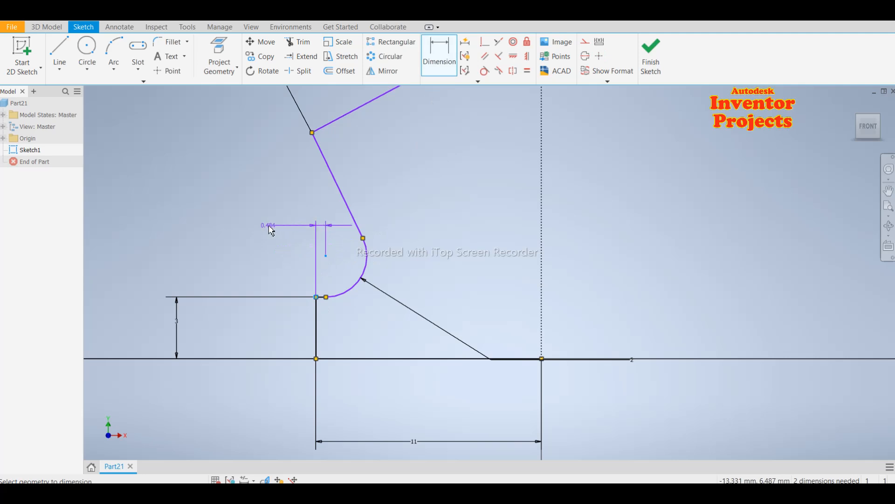
pyautogui.click(271, 230)
pyautogui.write('1')
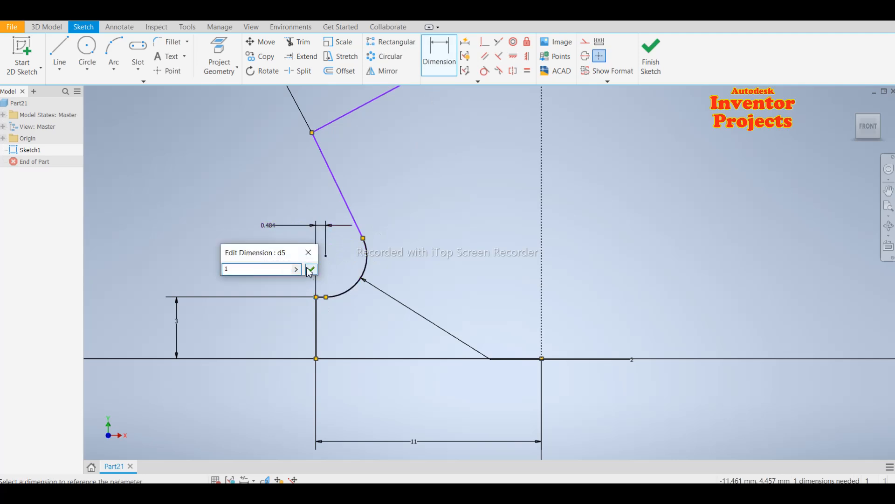
pyautogui.click(311, 270)
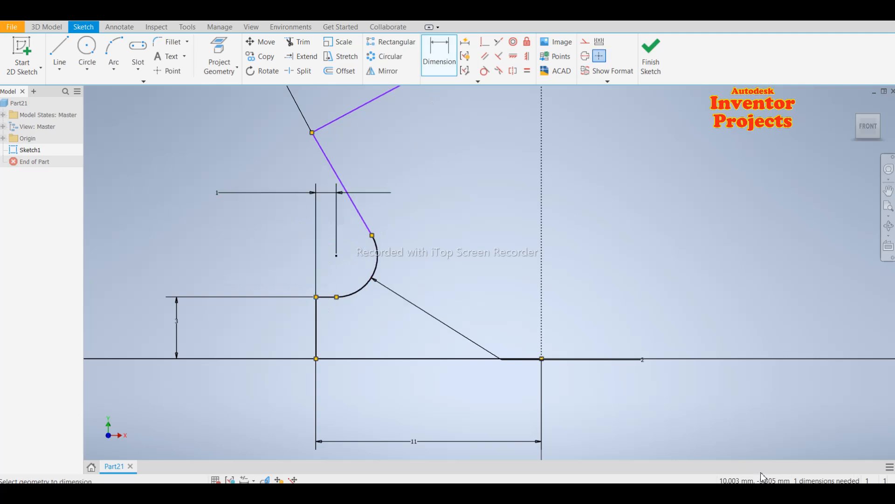
# Step: Dimension the angle between the upper sloped line and the vertical construction line to 60 degrees
pyautogui.scroll(-4, 455, 242)
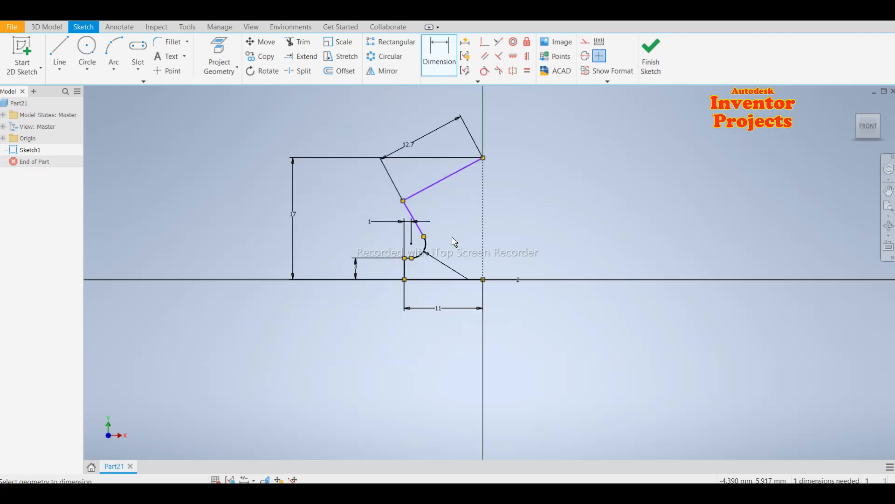
pyautogui.scroll(4, 466, 263)
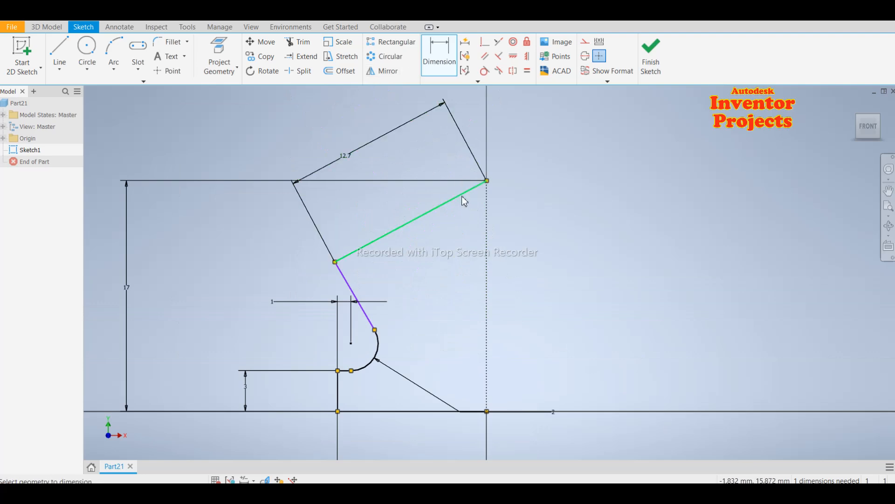
pyautogui.click(481, 184)
pyautogui.click(486, 219)
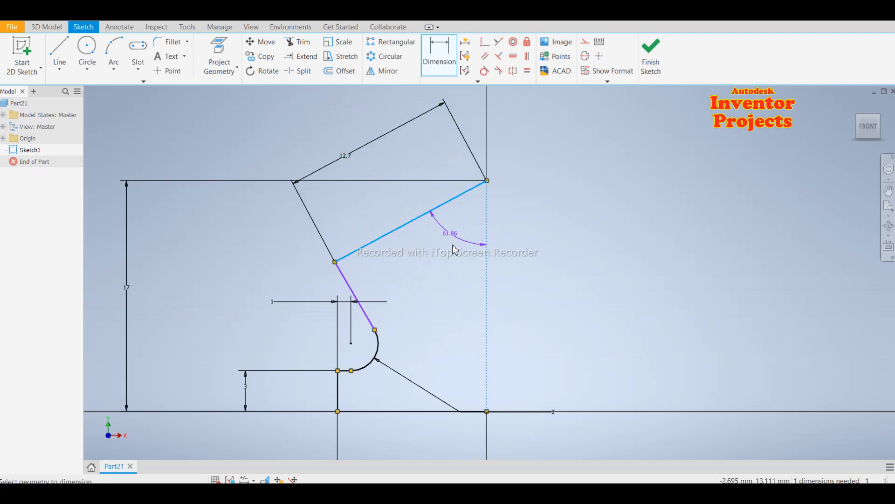
pyautogui.click(451, 239)
pyautogui.write('60')
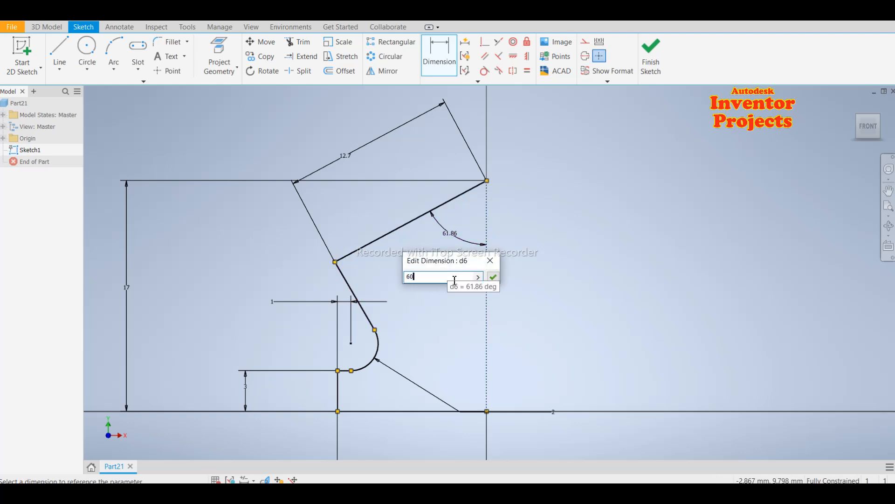
pyautogui.click(493, 277)
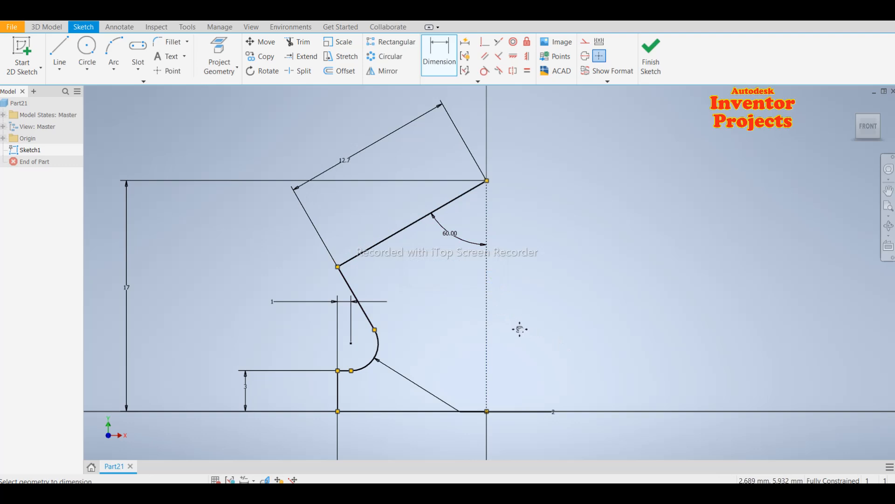
# Step: Mirror the whole half profile about the vertical construction line and finish the sketch
pyautogui.moveTo(520, 329); pyautogui.dragTo(499, 312, button='middle')
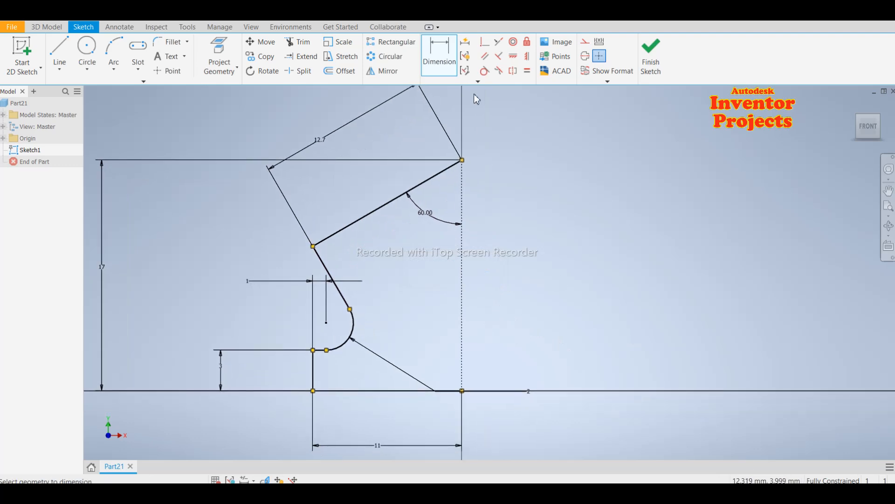
pyautogui.click(382, 70)
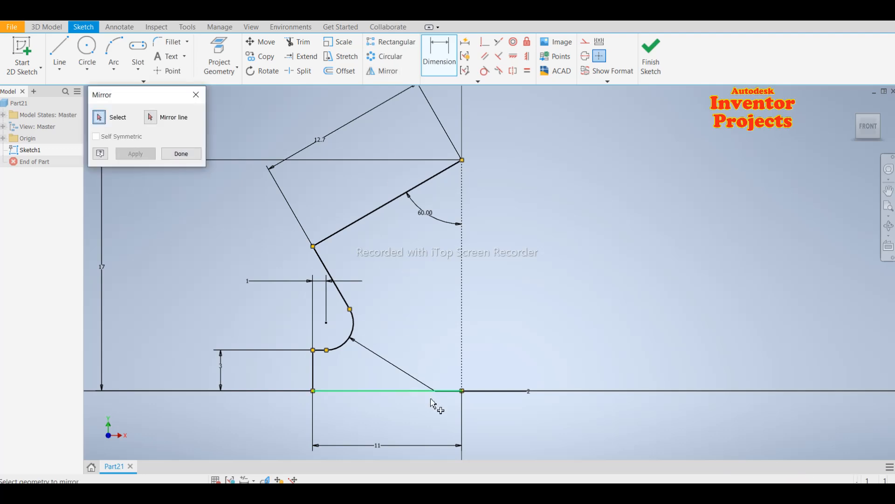
pyautogui.moveTo(449, 414)
pyautogui.mouseDown()
pyautogui.moveTo(244, 184)
pyautogui.moveTo(204, 160)
pyautogui.moveTo(196, 149)
pyautogui.moveTo(202, 131)
pyautogui.mouseUp()
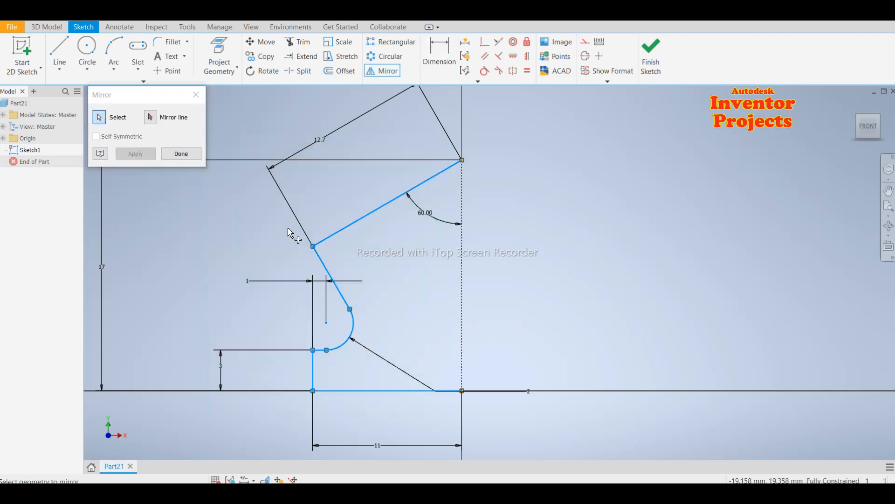
pyautogui.click(150, 117)
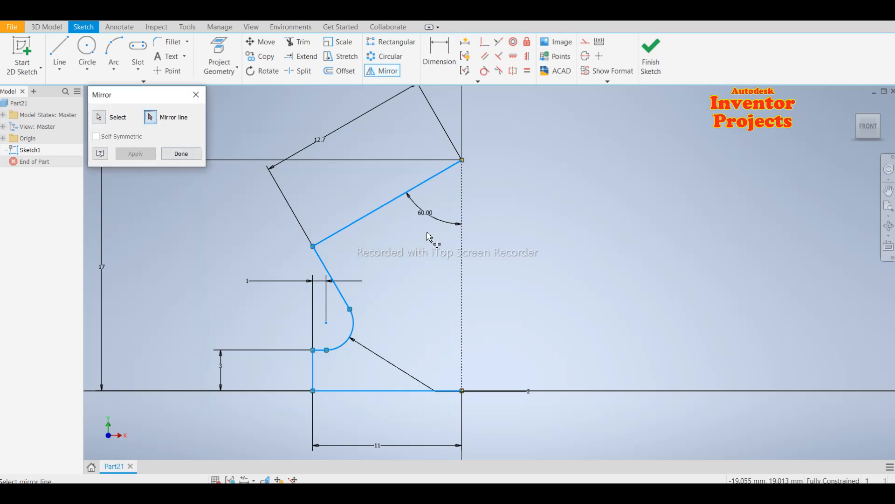
pyautogui.click(462, 272)
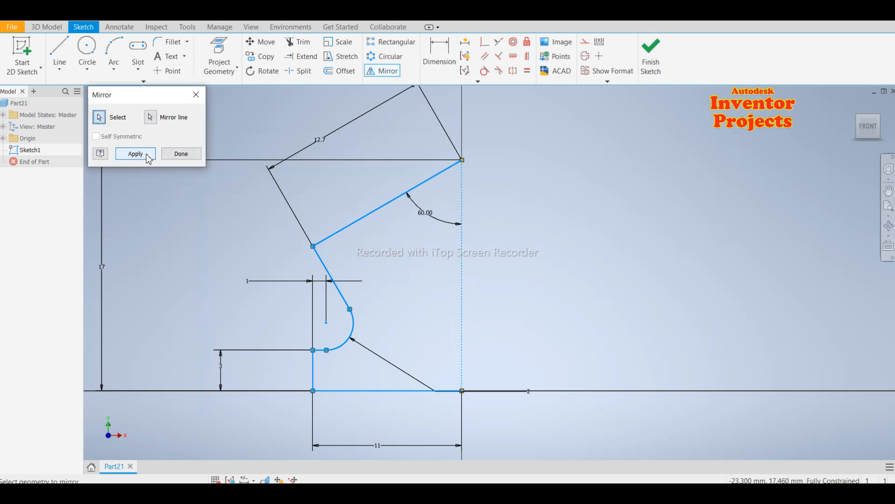
pyautogui.click(136, 154)
pyautogui.click(181, 153)
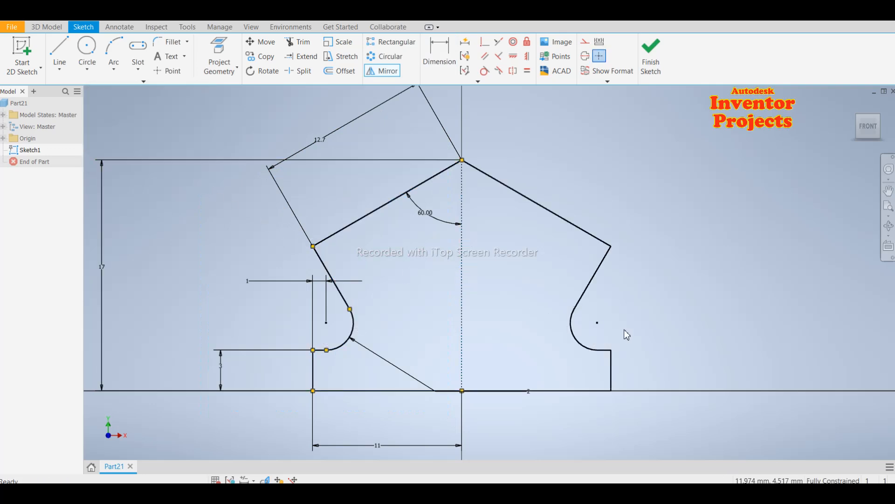
pyautogui.scroll(-5, 472, 281)
pyautogui.scroll(7, 474, 284)
pyautogui.scroll(-3, 474, 283)
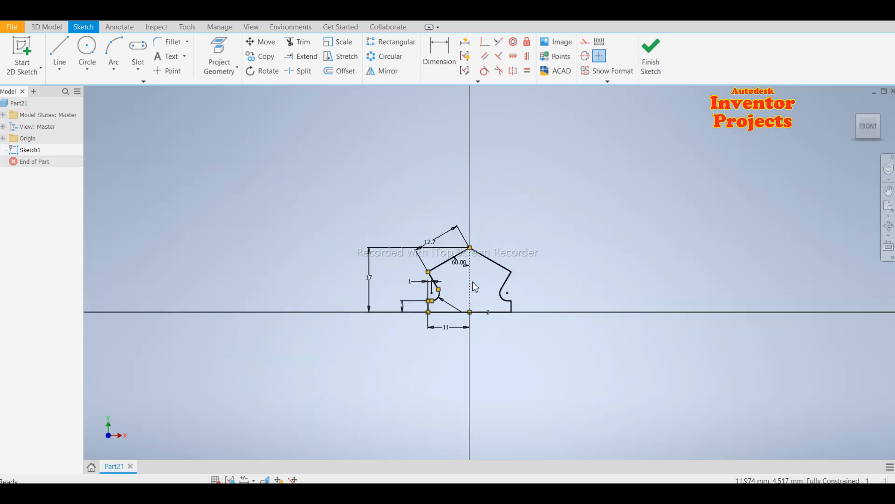
pyautogui.scroll(4, 473, 284)
pyautogui.click(651, 57)
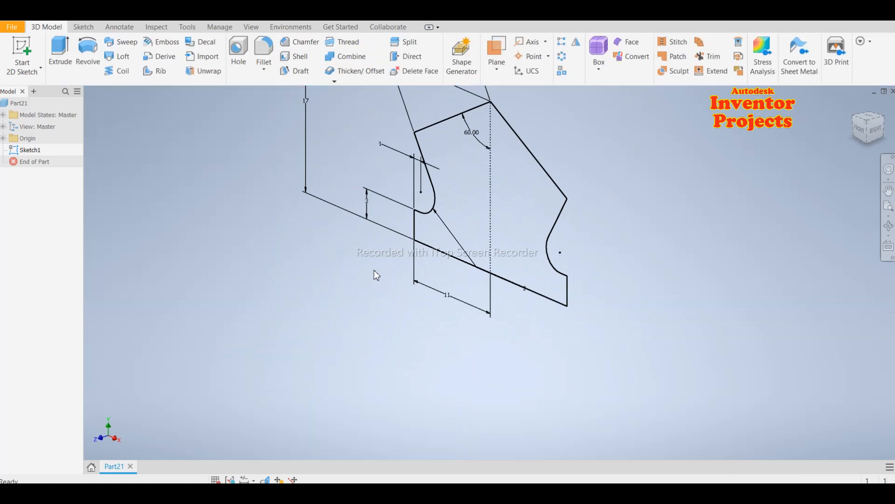
# Step: Extrude the closed profile 15 mm in the flipped direction, behind the sketch plane
pyautogui.moveTo(374, 273); pyautogui.dragTo(335, 357, button='middle')
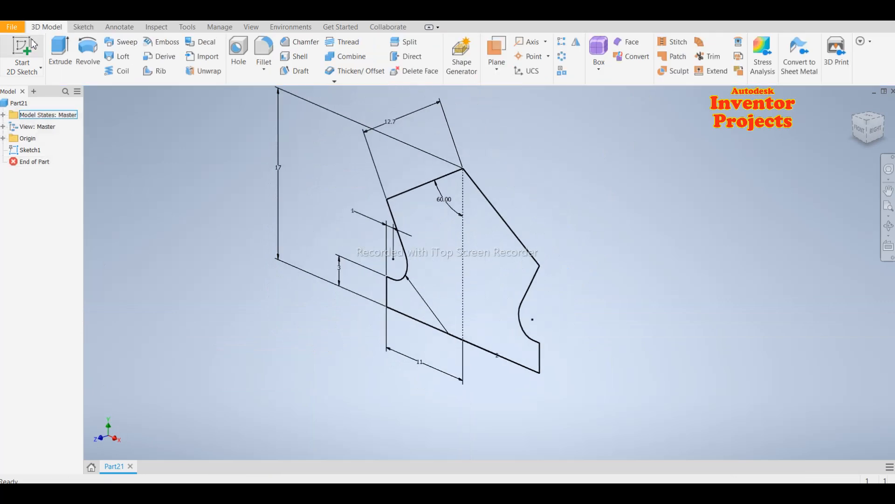
pyautogui.click(60, 55)
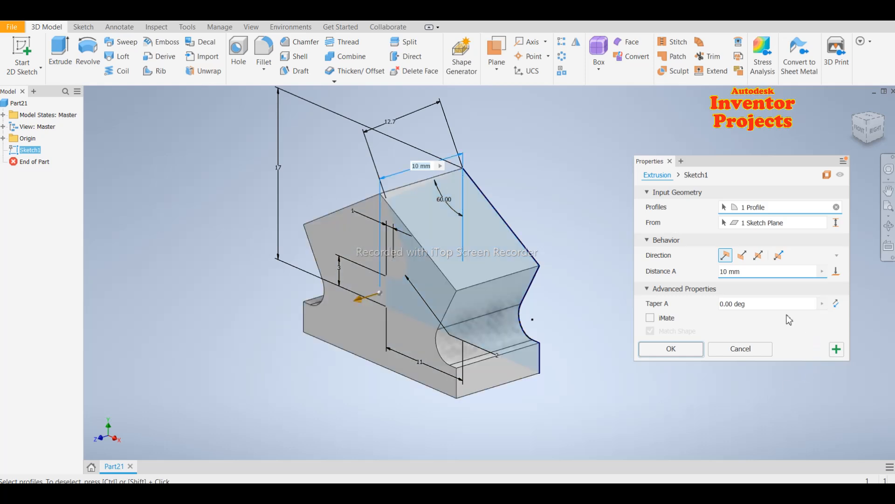
pyautogui.click(745, 258)
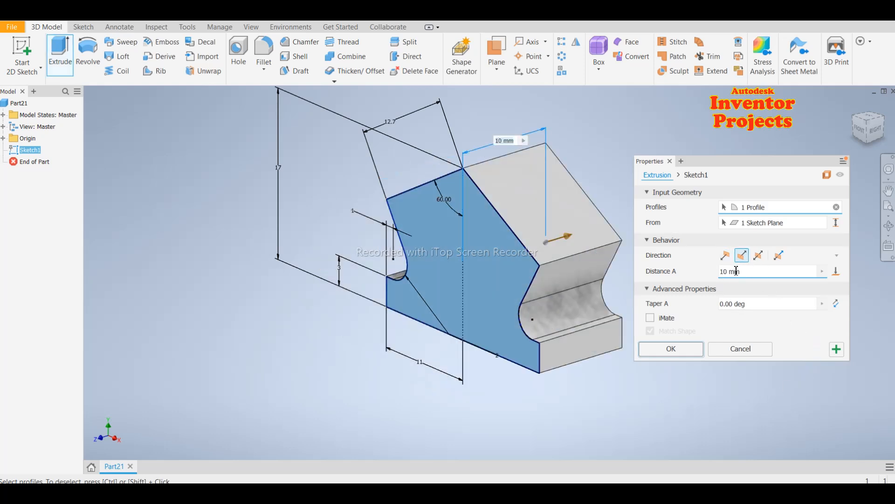
pyautogui.moveTo(730, 272); pyautogui.dragTo(714, 273)
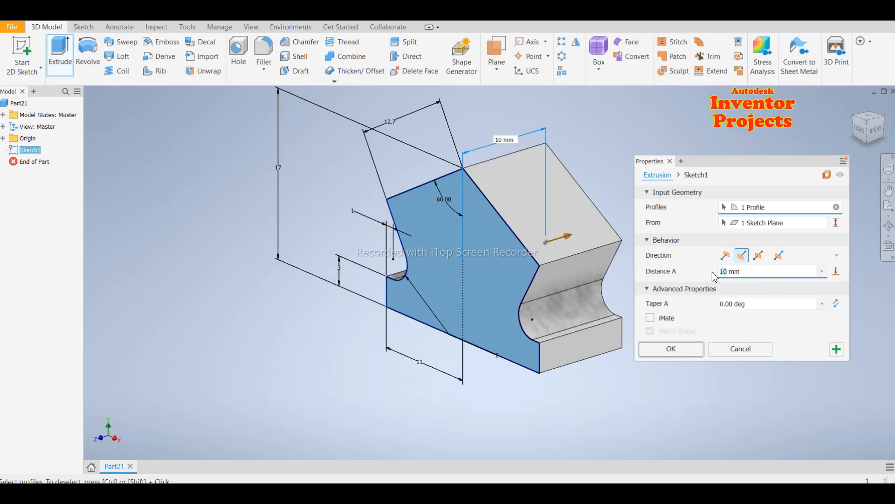
pyautogui.write('5')
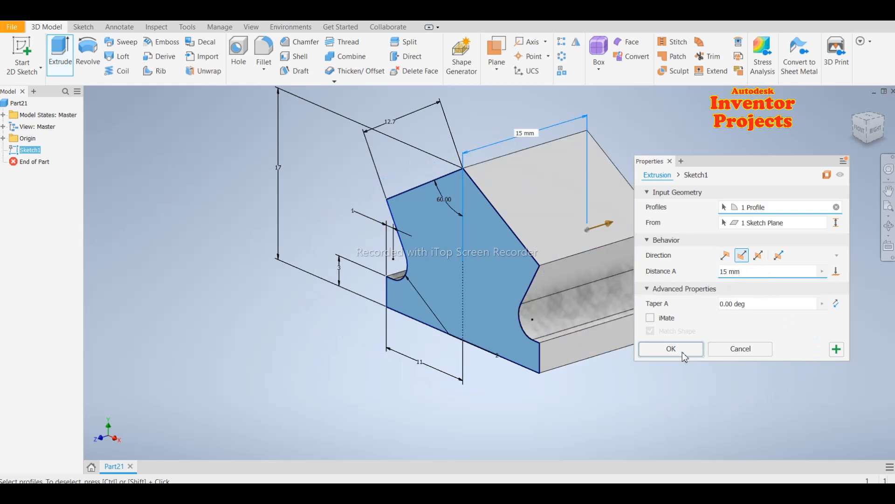
pyautogui.click(682, 351)
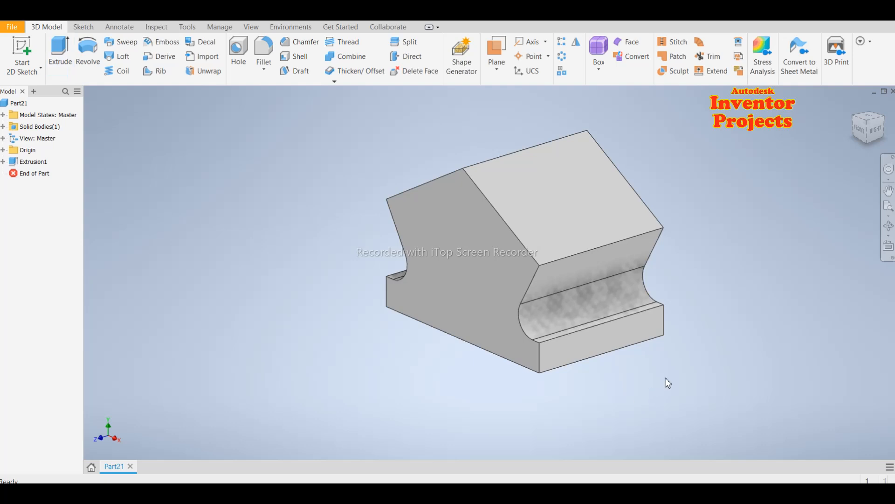
# Step: Apply the Metal 2400F Hot appearance from the Inventor Material Library to the part
pyautogui.moveTo(665, 374); pyautogui.dragTo(611, 393, button='middle')
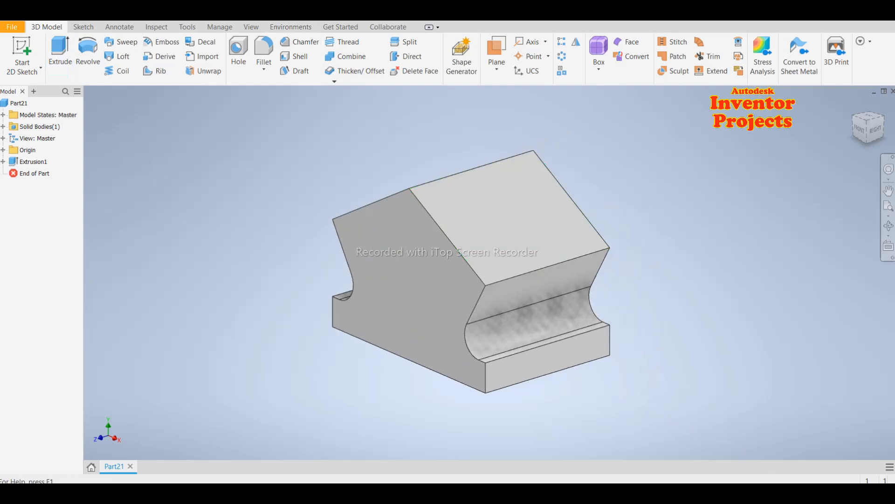
pyautogui.click(290, 21)
pyautogui.scroll(-8, 244, 307)
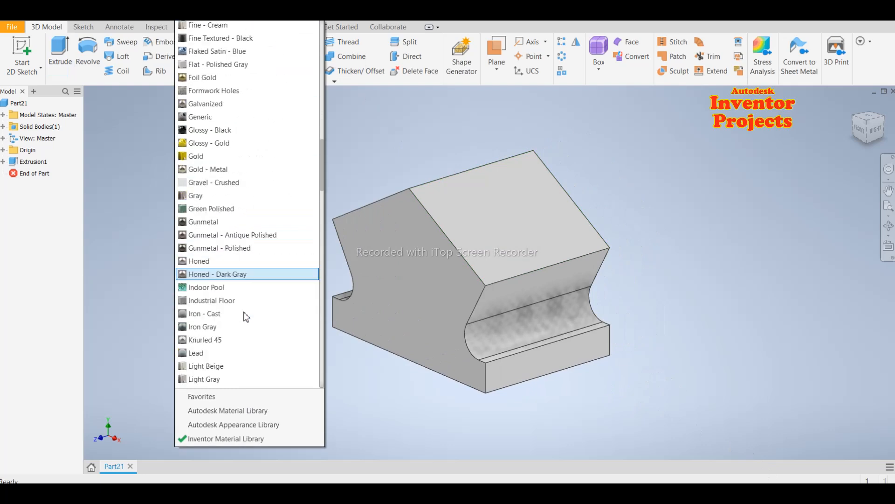
pyautogui.scroll(-2, 242, 311)
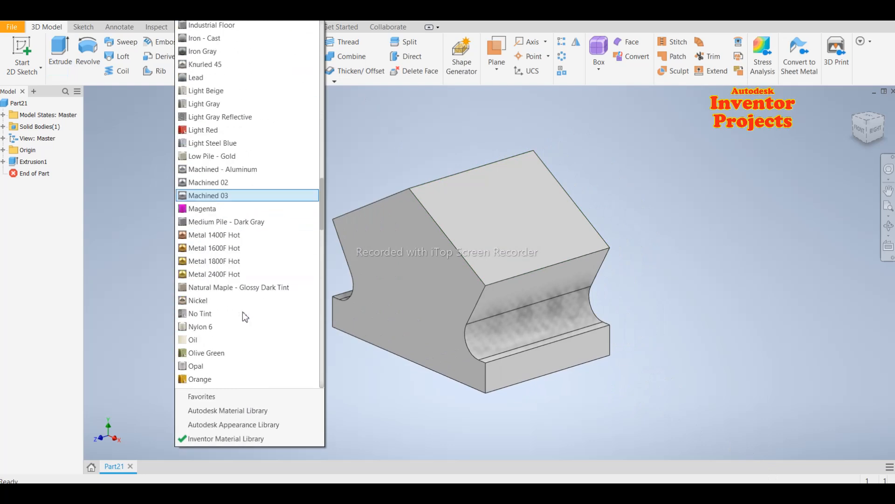
pyautogui.click(239, 275)
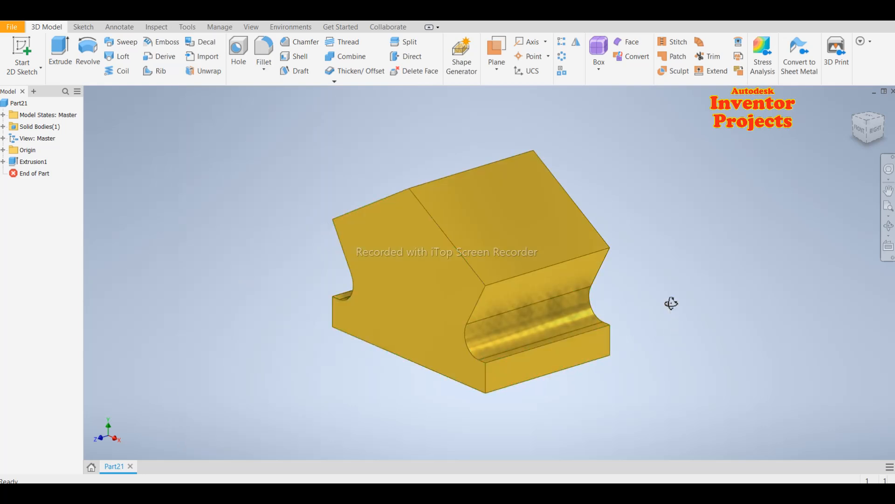
# Step: Start a new sketch on the flat back face of the extruded block
pyautogui.keyDown('shift'); pyautogui.moveTo(660, 314); pyautogui.dragTo(460, 260, button='middle'); pyautogui.keyUp('shift')
pyautogui.click(460, 261)
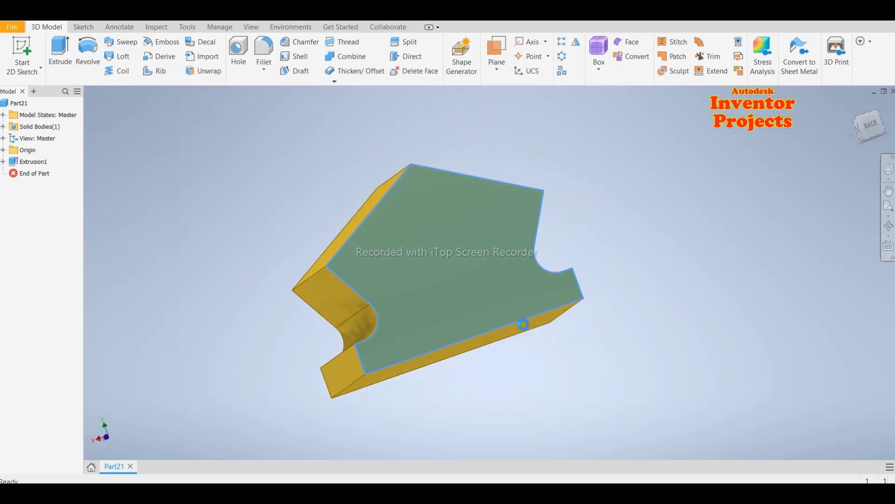
pyautogui.press('s')
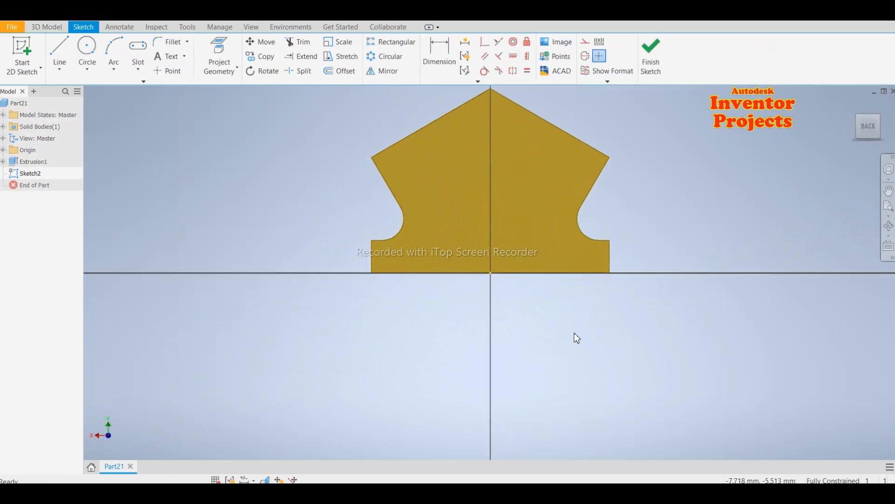
# Step: Draw a 9.5 mm diameter circle centred on the vertical axis within the upper part of the back face
pyautogui.moveTo(565, 366); pyautogui.dragTo(523, 451, button='middle')
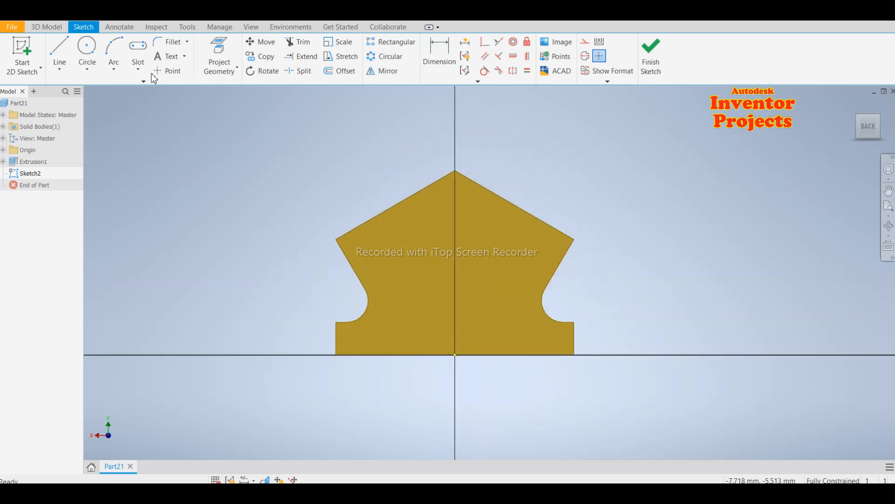
pyautogui.click(87, 47)
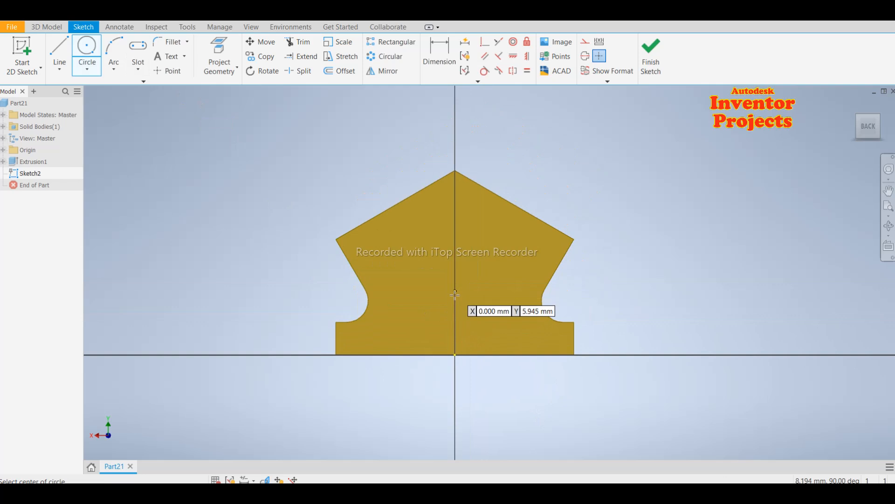
pyautogui.click(454, 272)
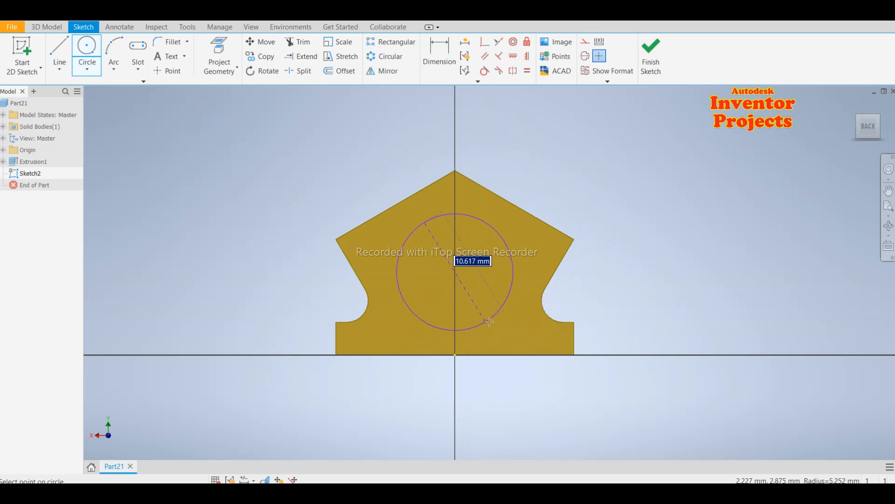
pyautogui.write('9.5')
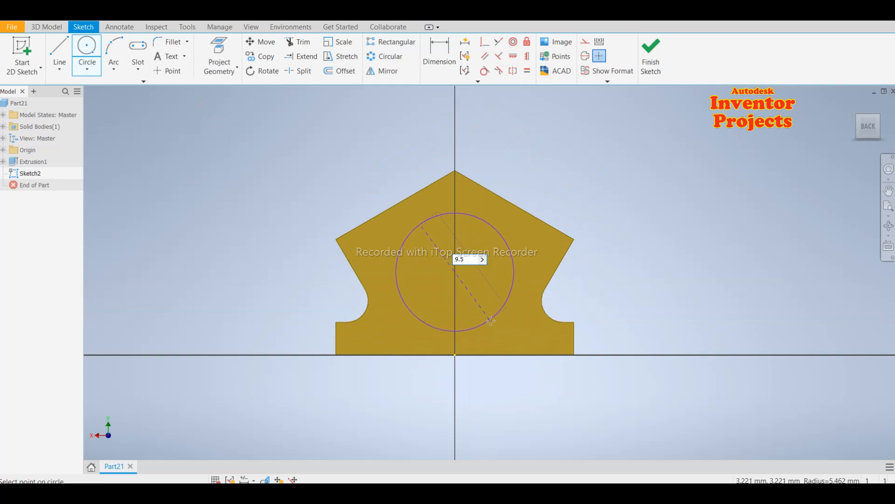
pyautogui.press('Return')
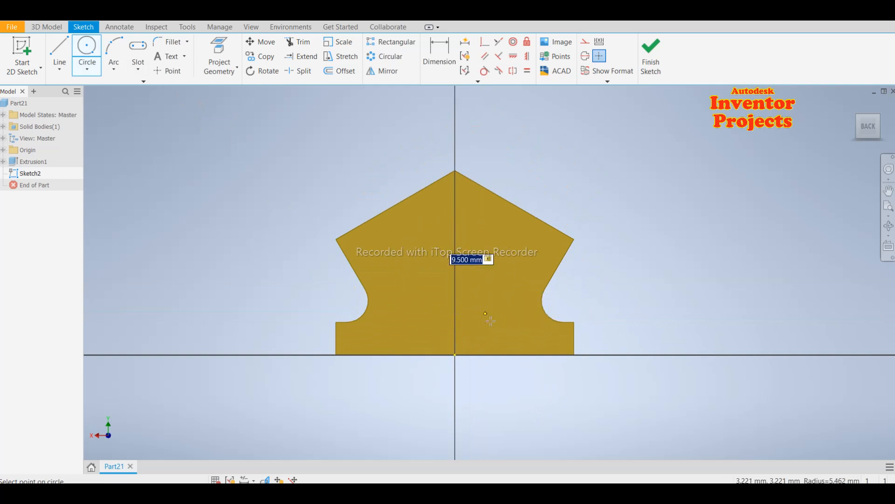
# Step: Dimension the circle's centre 7.5 mm vertically above the midpoint of the block's bottom edge
pyautogui.click(444, 67)
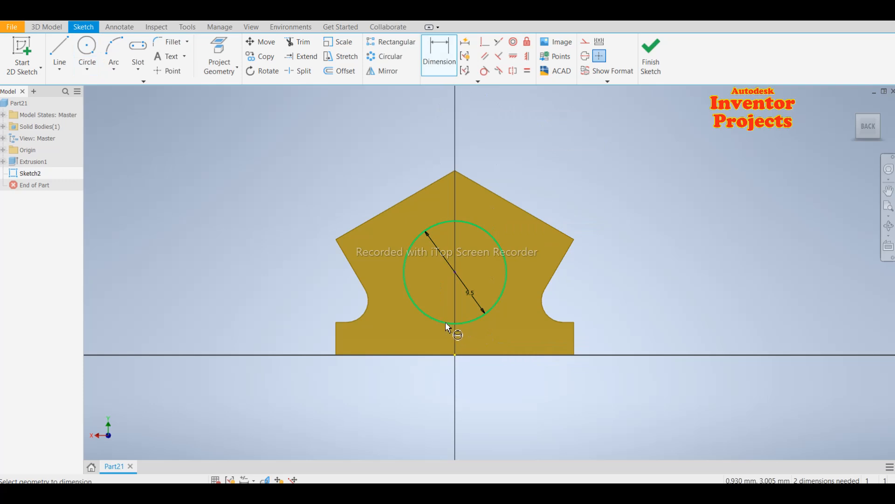
pyautogui.click(447, 322)
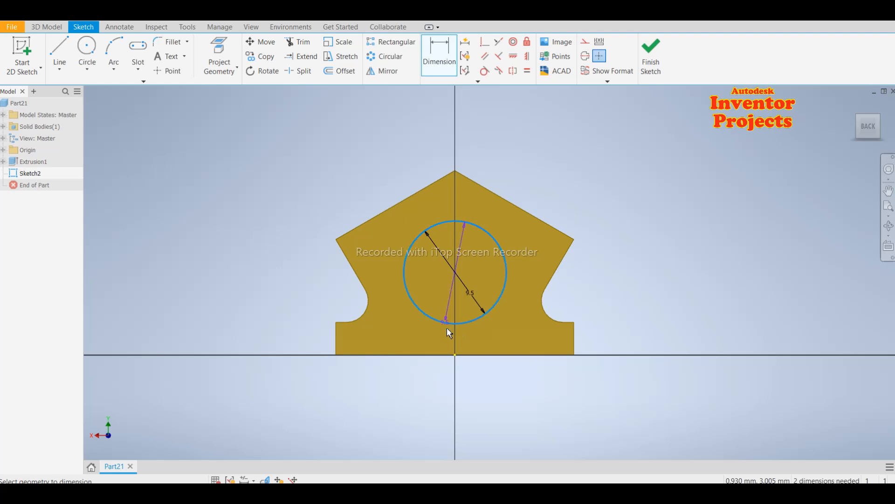
pyautogui.click(455, 356)
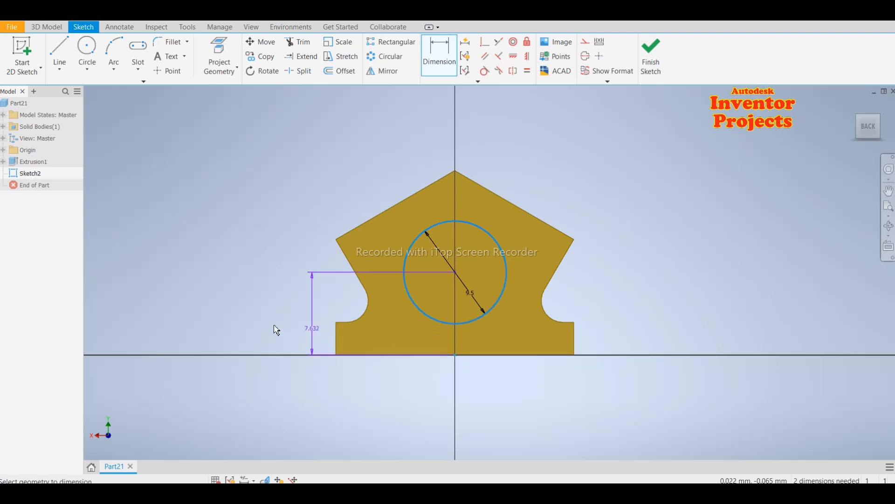
pyautogui.click(259, 313)
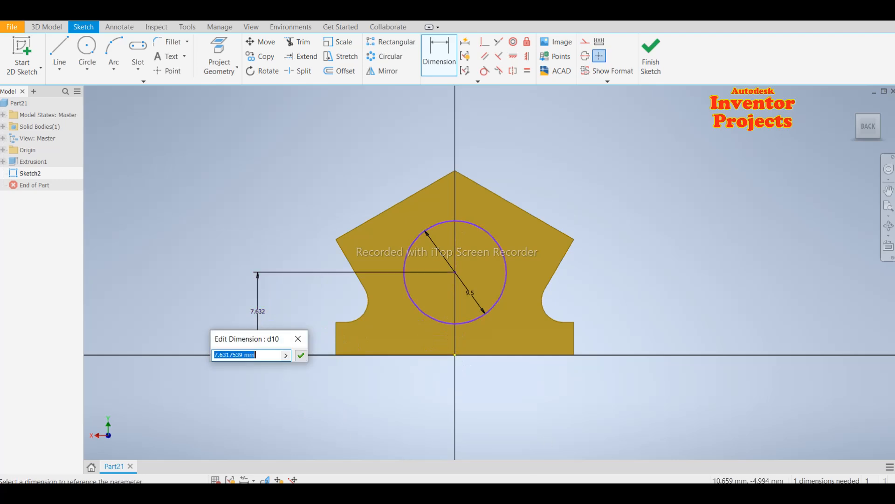
pyautogui.write('7.5')
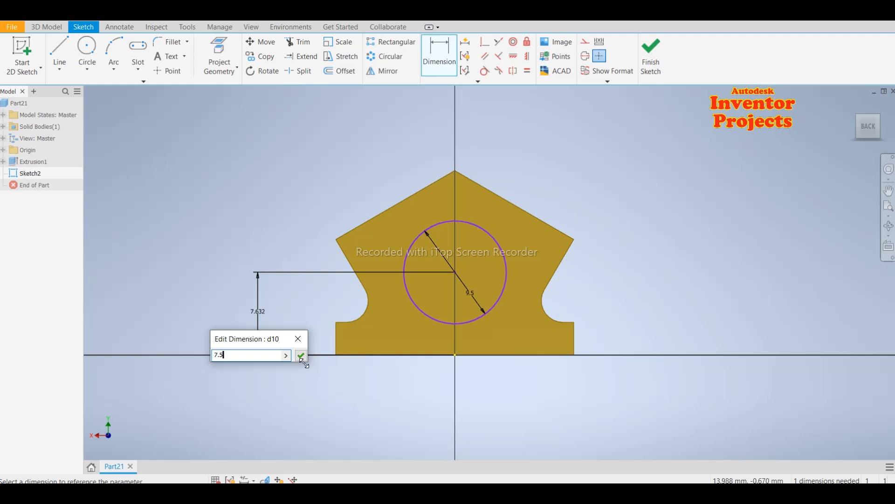
pyautogui.click(302, 358)
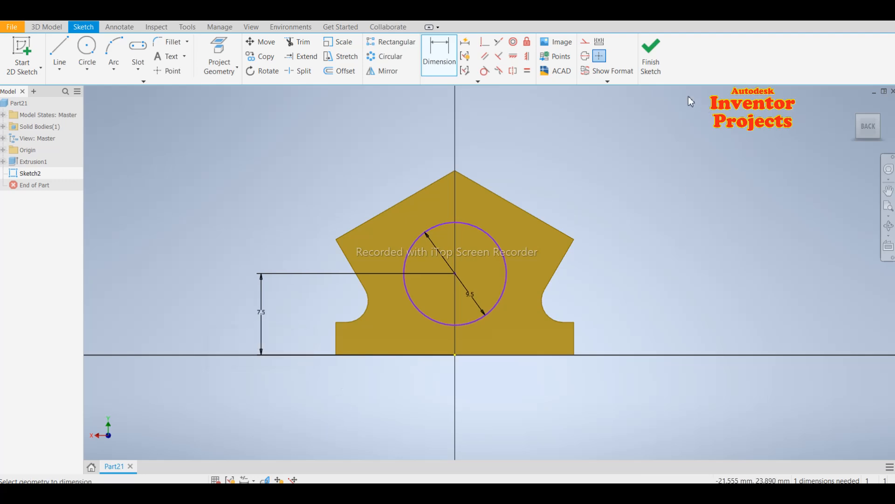
pyautogui.press('Escape')
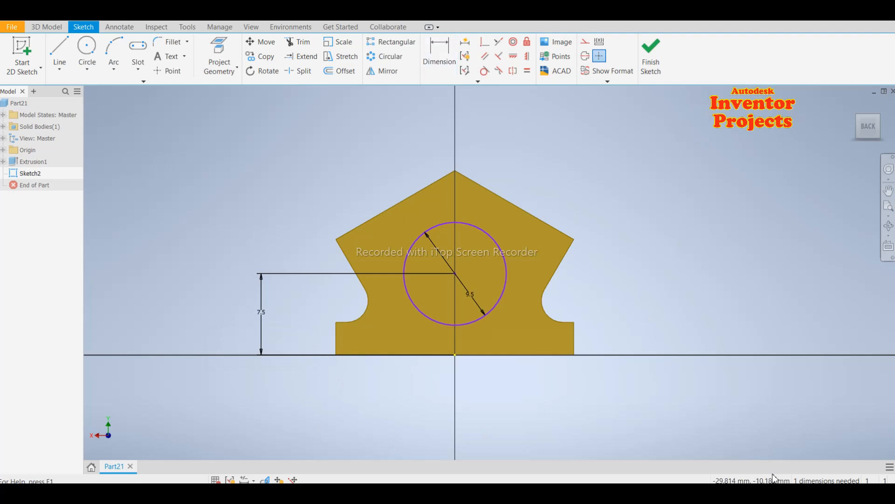
# Step: Constrain the circle's centre vertically in line with the bottom edge's midpoint and finish the sketch
pyautogui.click(528, 56)
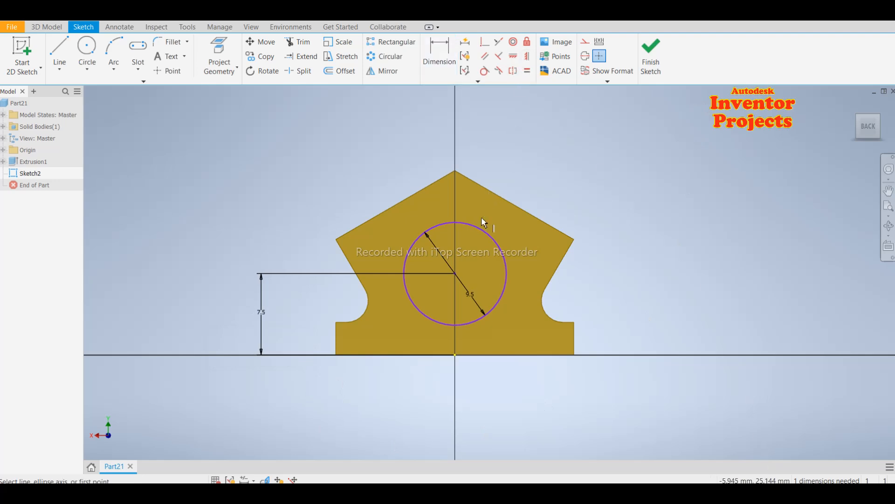
pyautogui.click(455, 273)
pyautogui.click(456, 355)
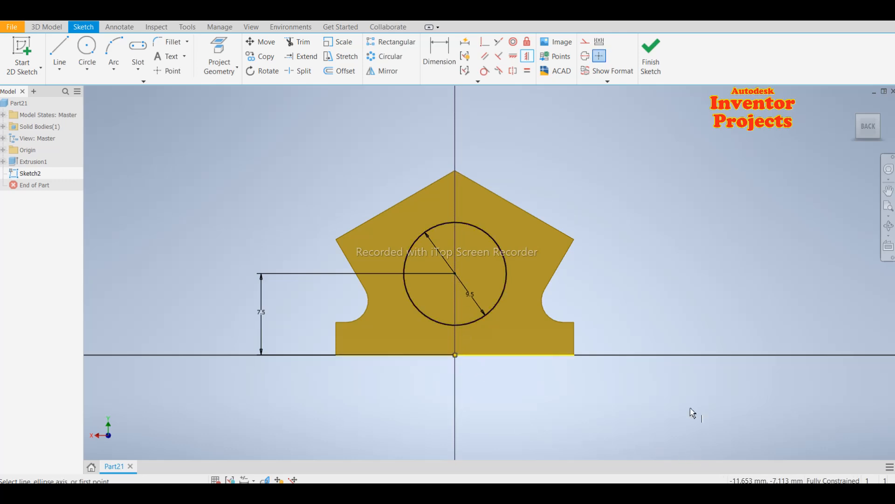
pyautogui.click(650, 58)
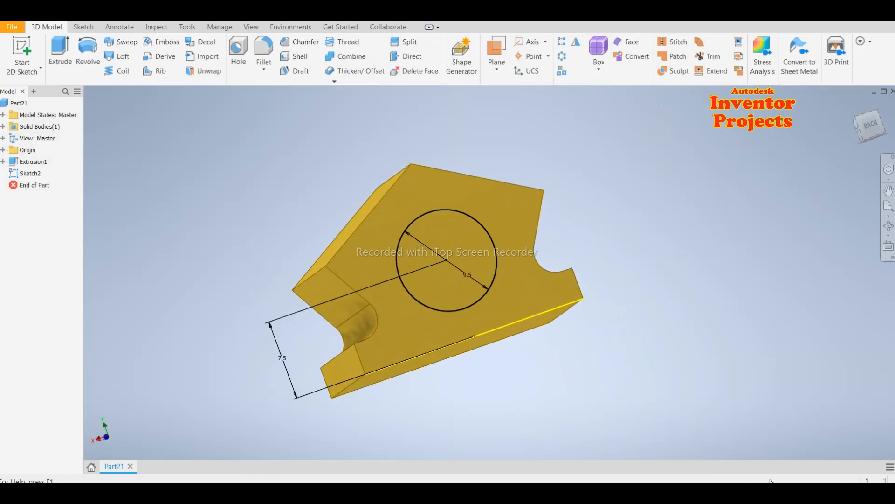
# Step: Extrude the 9.5 mm circle 6.5 mm outward from the back face as a cylindrical boss joined to the block
pyautogui.click(60, 52)
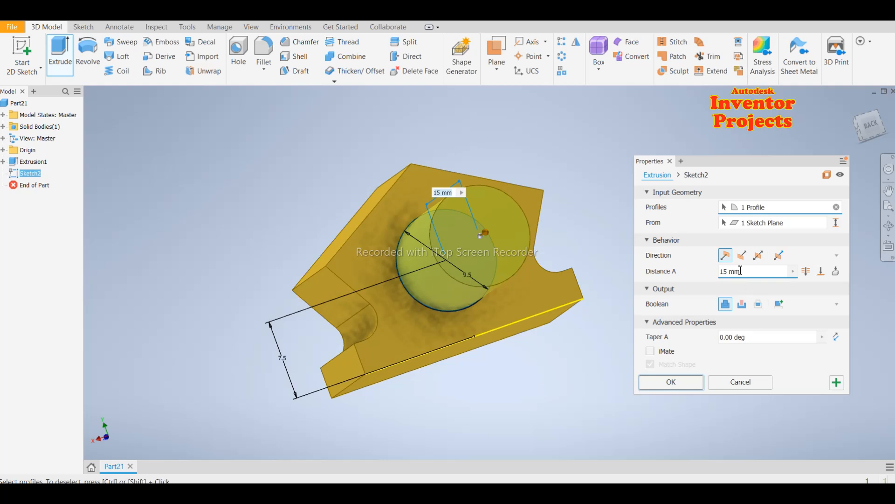
pyautogui.click(735, 272)
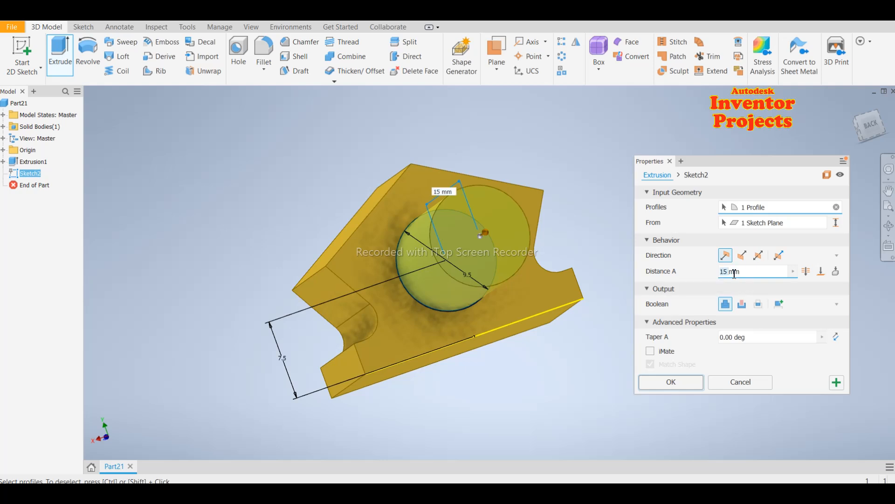
pyautogui.write('6.')
pyautogui.click(676, 382)
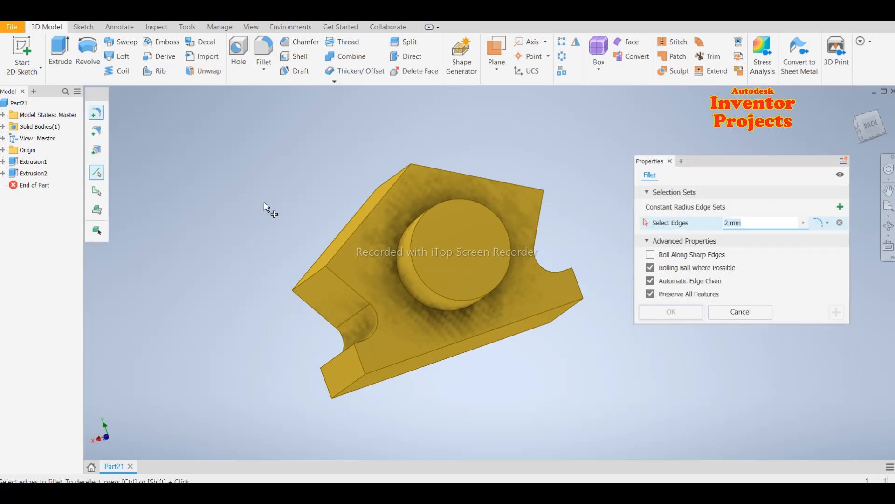
# Step: Fillet the edge where the cylindrical boss meets the back face with a 1 mm radius
pyautogui.write('1')
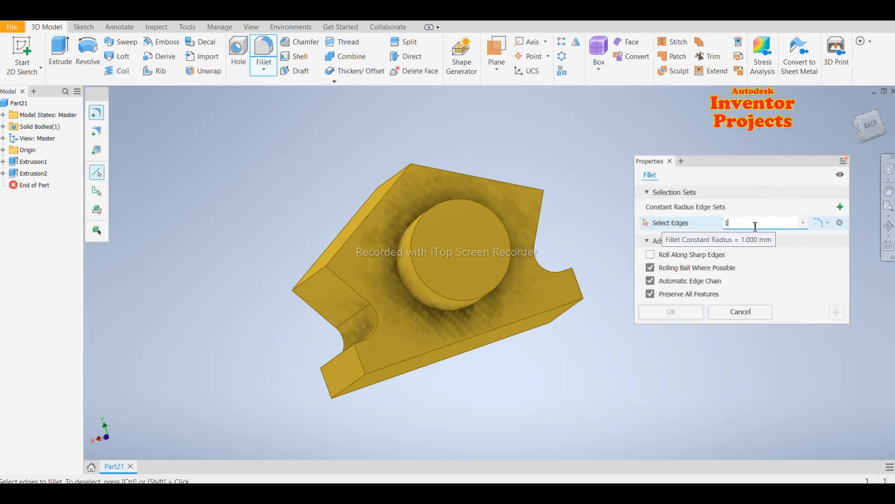
pyautogui.click(430, 309)
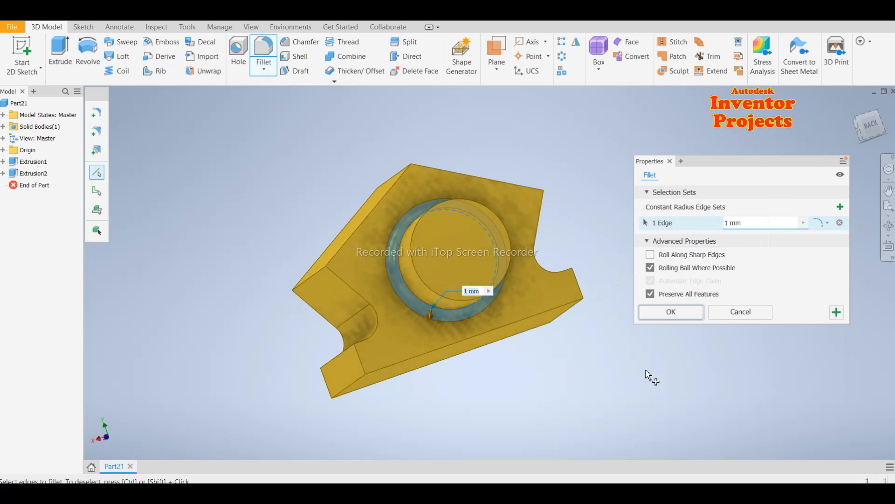
pyautogui.click(677, 318)
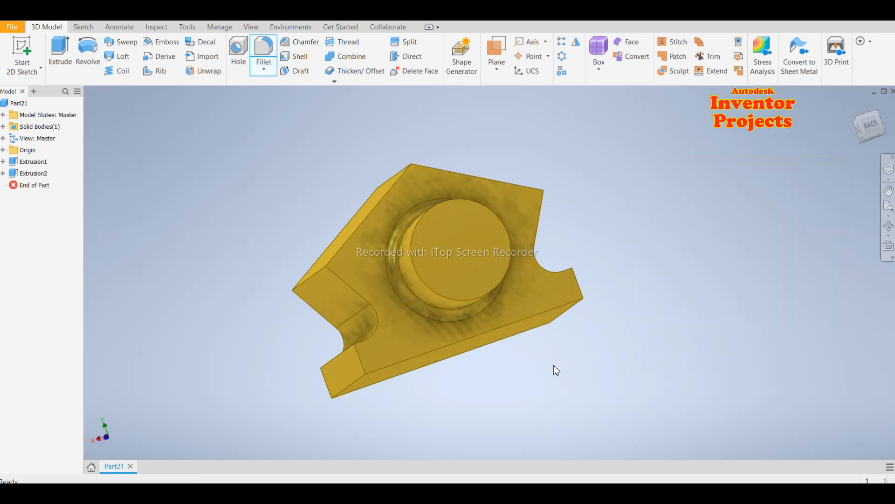
# Step: Start a new sketch on the flat front face of the block, opposite the cylindrical boss
pyautogui.keyDown('shift'); pyautogui.moveTo(547, 370); pyautogui.dragTo(598, 371, button='middle'); pyautogui.keyUp('shift')
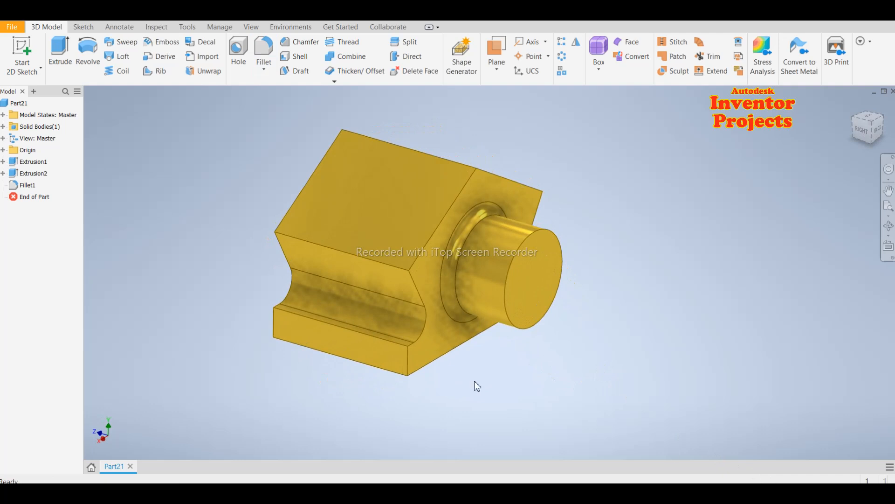
pyautogui.keyDown('shift'); pyautogui.moveTo(467, 380); pyautogui.dragTo(581, 394, button='middle'); pyautogui.keyUp('shift')
pyautogui.click(441, 284)
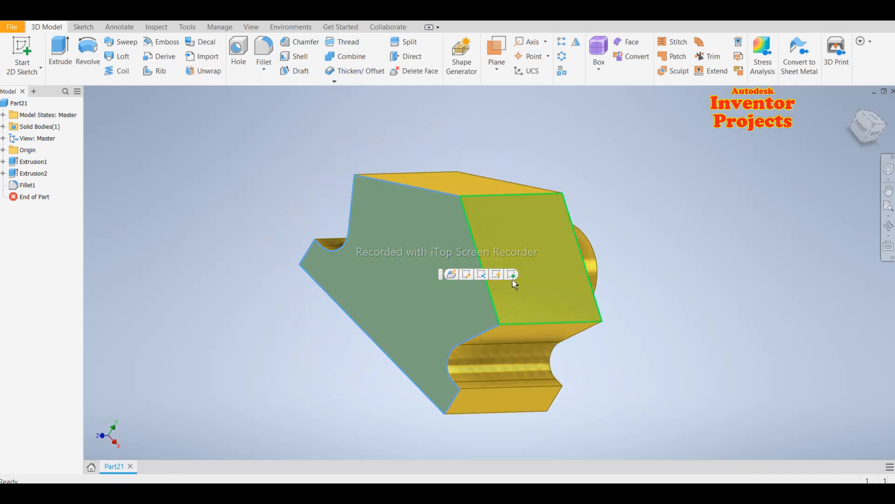
pyautogui.press('pageup')
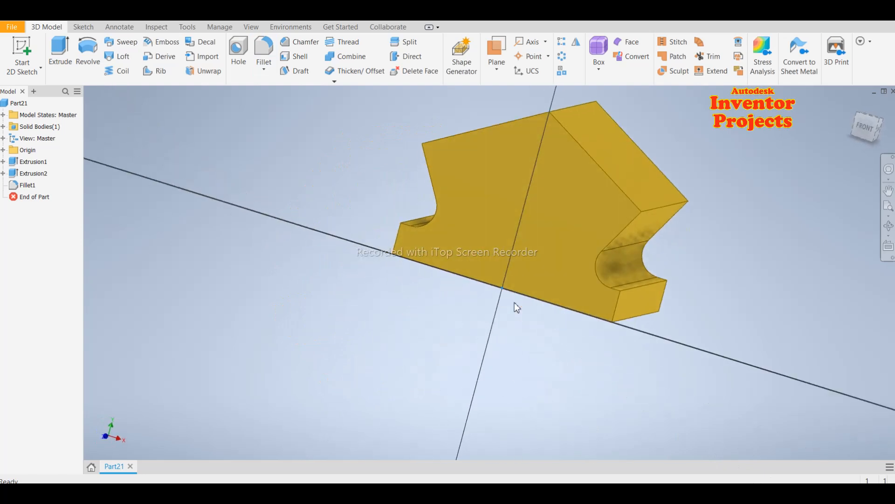
pyautogui.press('s')
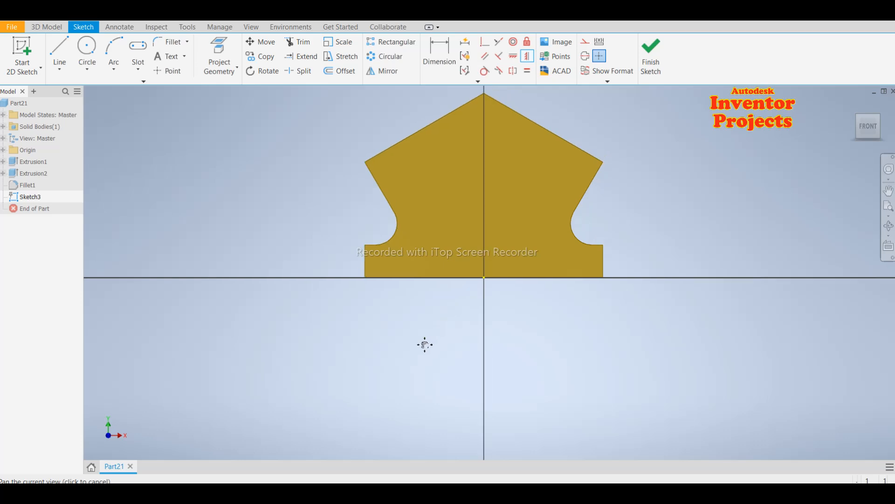
# Step: Draw two concentric circles of 12.7 mm and 6 mm diameter centred on the front face's vertical axis
pyautogui.click(87, 49)
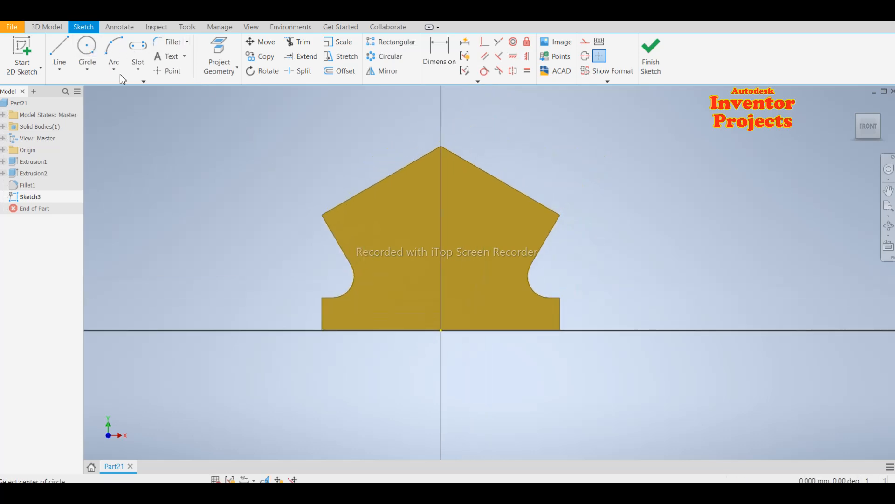
pyautogui.click(441, 240)
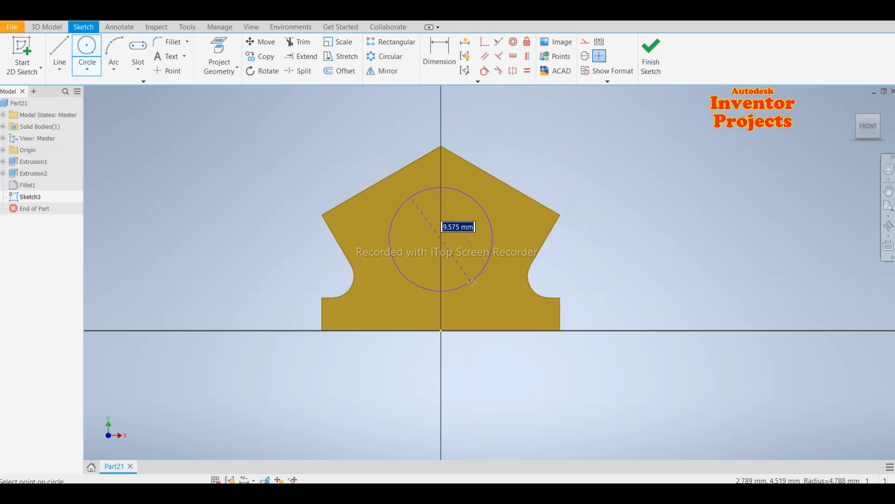
pyautogui.write('12.7')
pyautogui.press('Return')
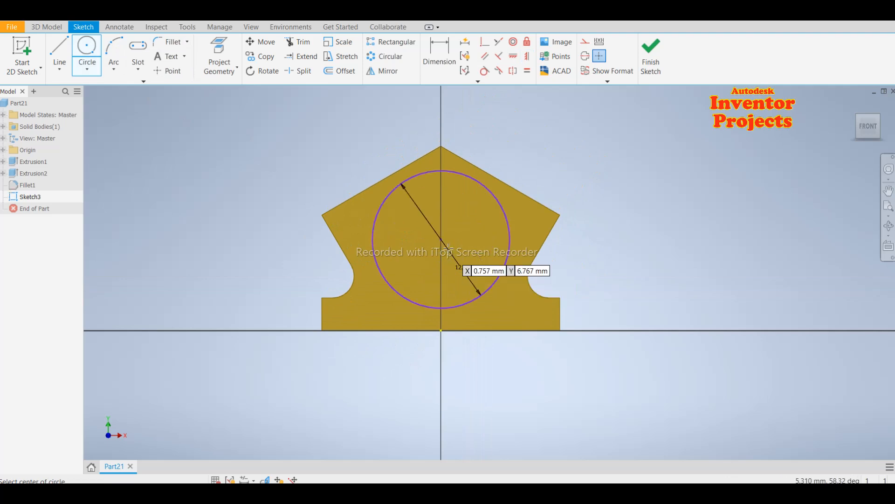
pyautogui.click(442, 240)
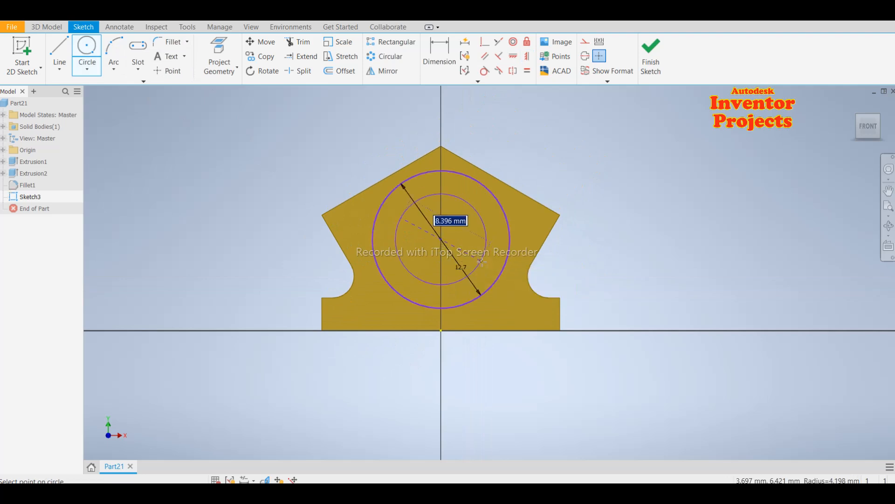
pyautogui.write('6')
pyautogui.press('Return')
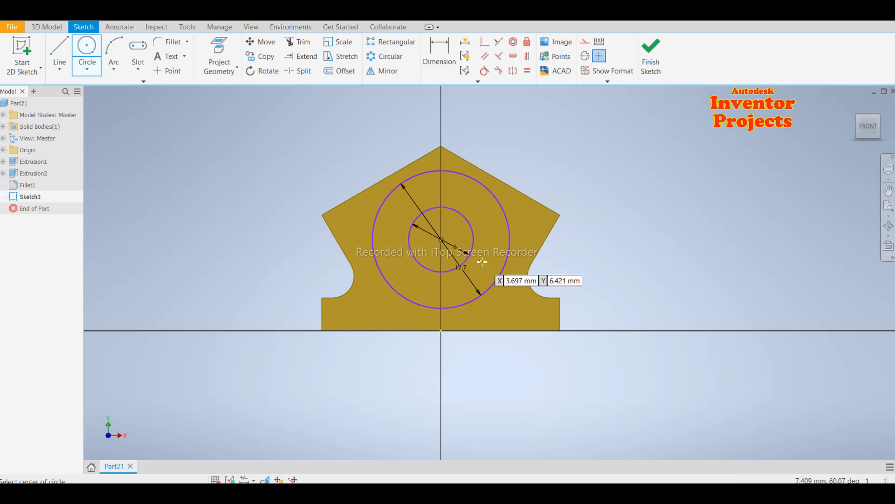
# Step: Dimension the shared centre of the concentric circles 7.5 mm above the block's bottom edge
pyautogui.click(439, 52)
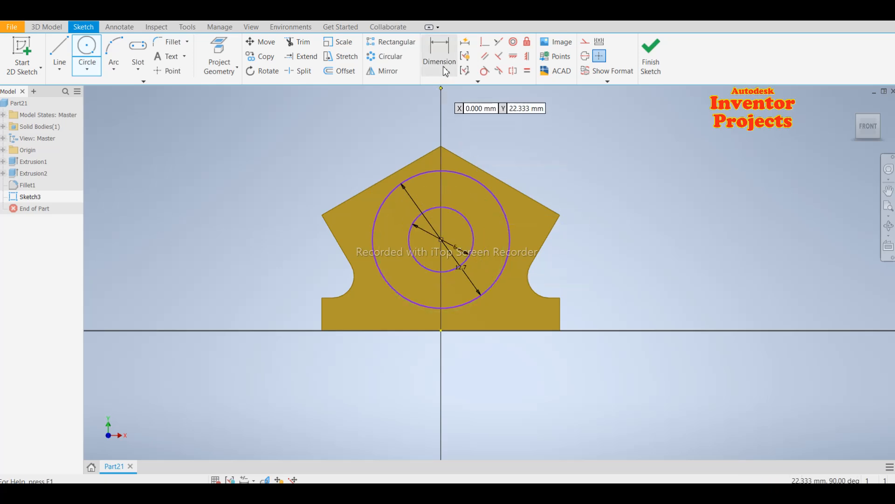
pyautogui.click(441, 240)
pyautogui.click(413, 331)
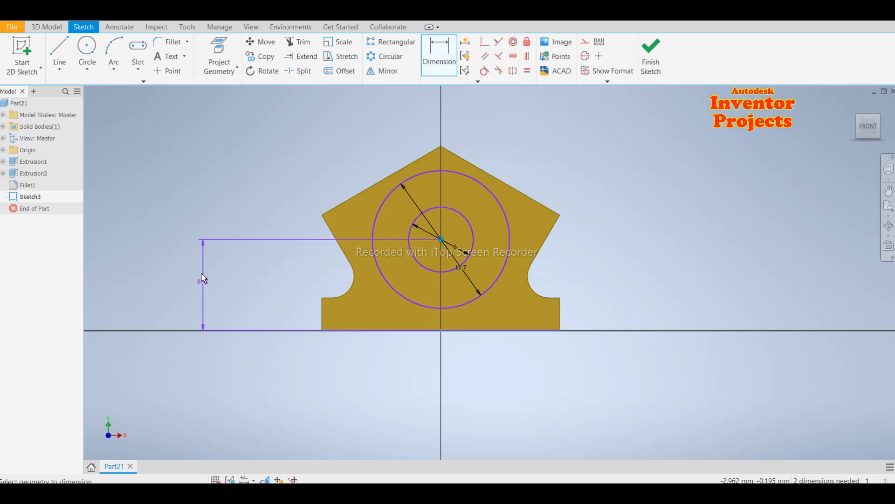
pyautogui.click(219, 280)
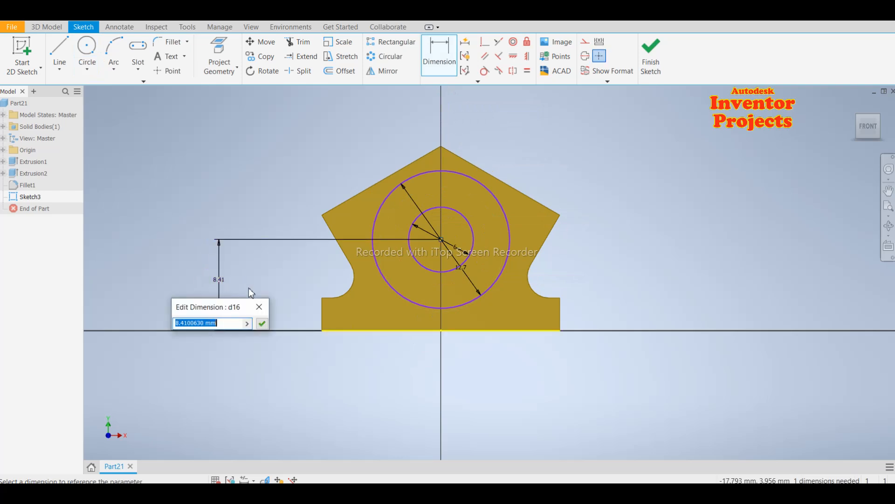
pyautogui.write('7.5')
pyautogui.press('Return')
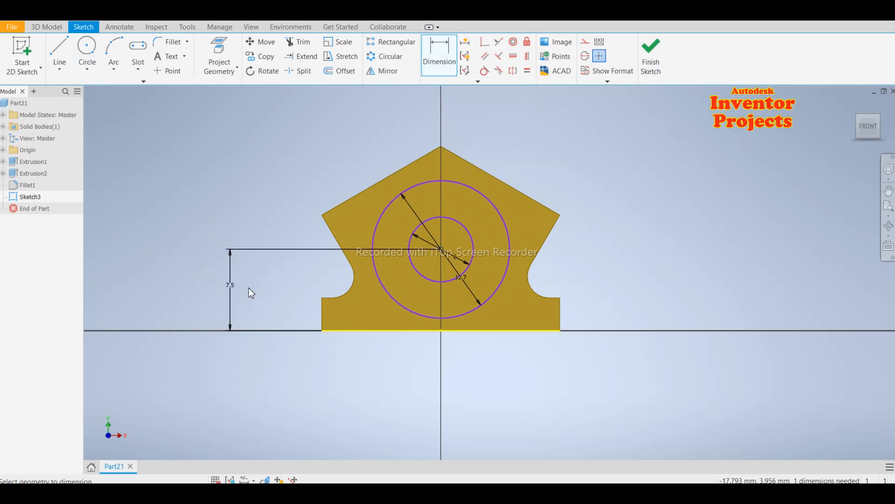
# Step: Constrain the concentric circles' centre vertically in line with the bottom edge's midpoint and finish the front-face sketch
pyautogui.click(527, 56)
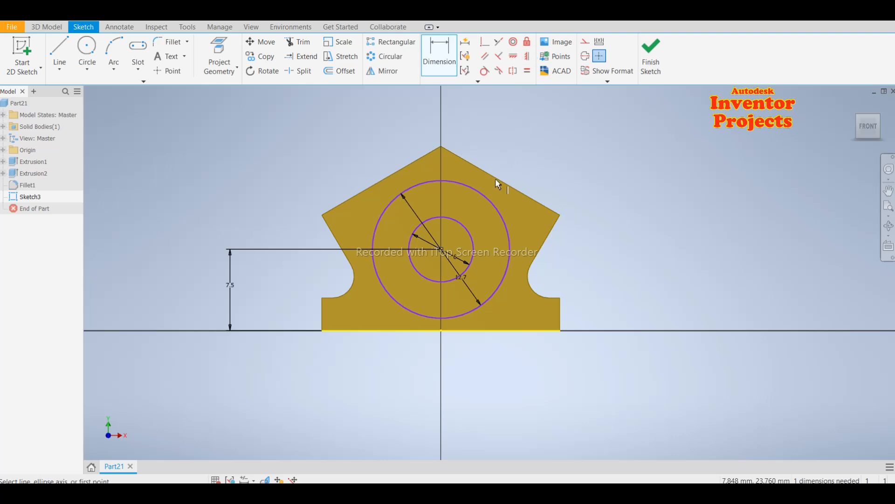
pyautogui.click(442, 249)
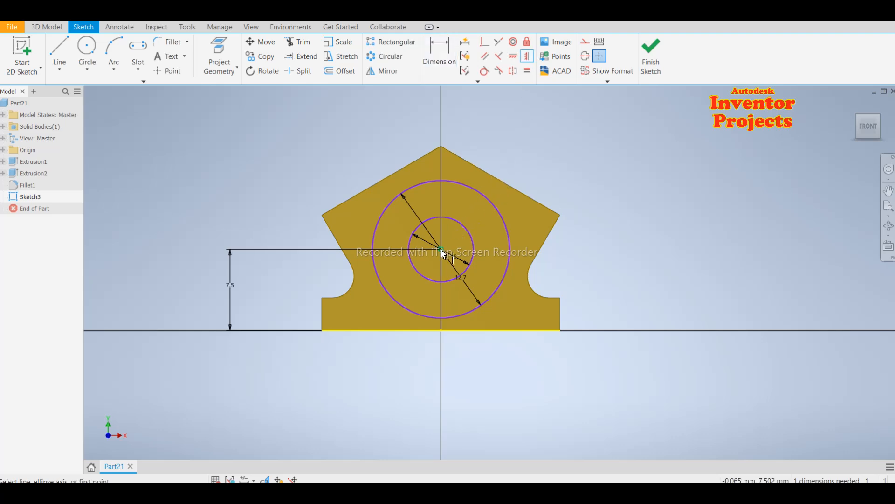
pyautogui.click(441, 330)
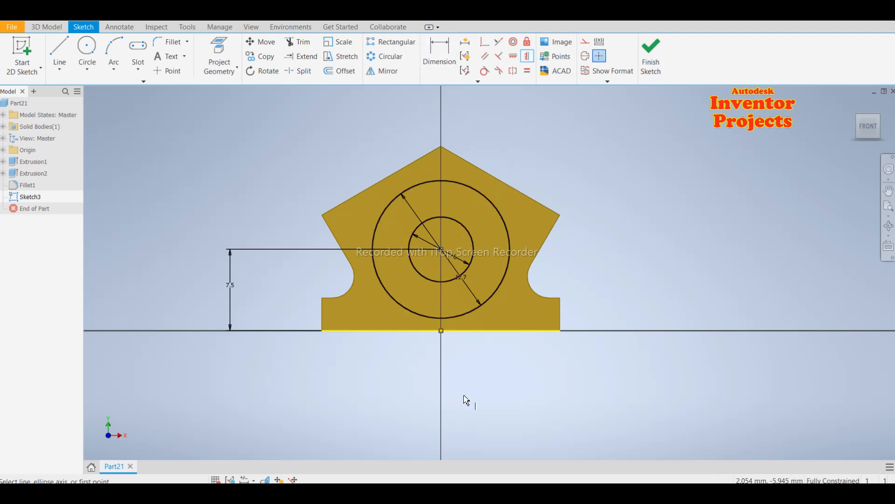
pyautogui.click(651, 55)
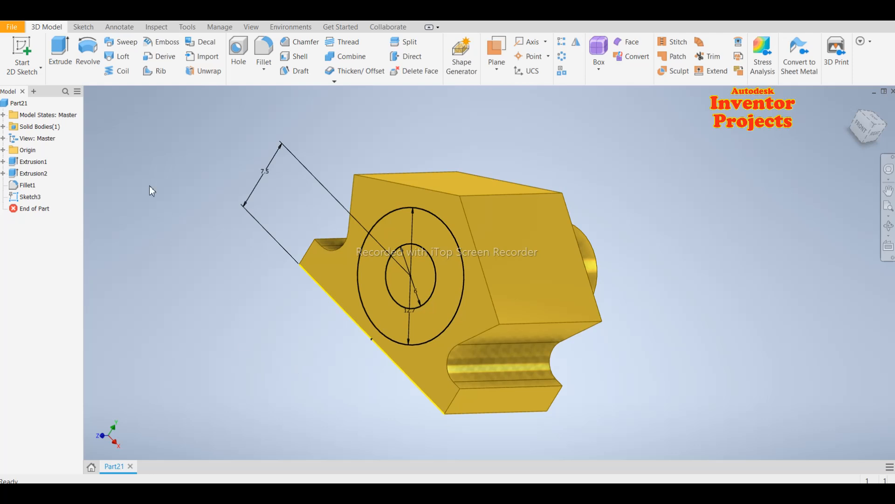
# Step: Cut the ring between the two concentric circles 14 mm deep into the block's front face
pyautogui.click(60, 52)
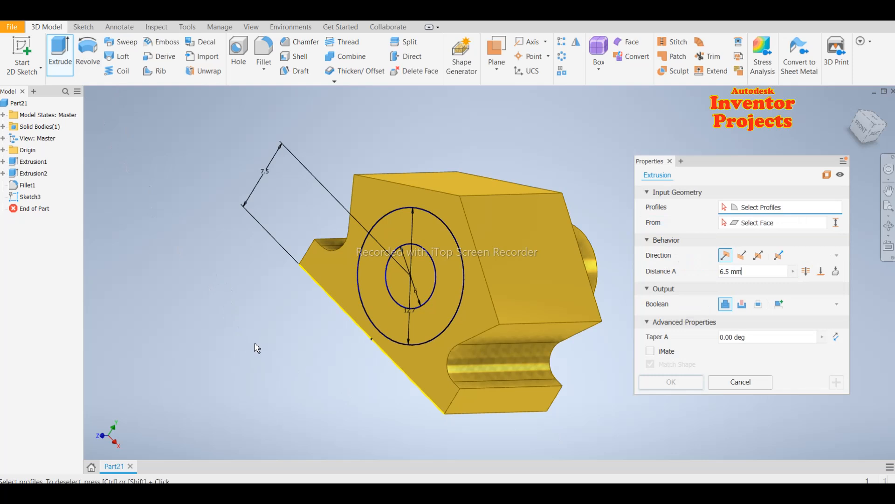
pyautogui.click(428, 332)
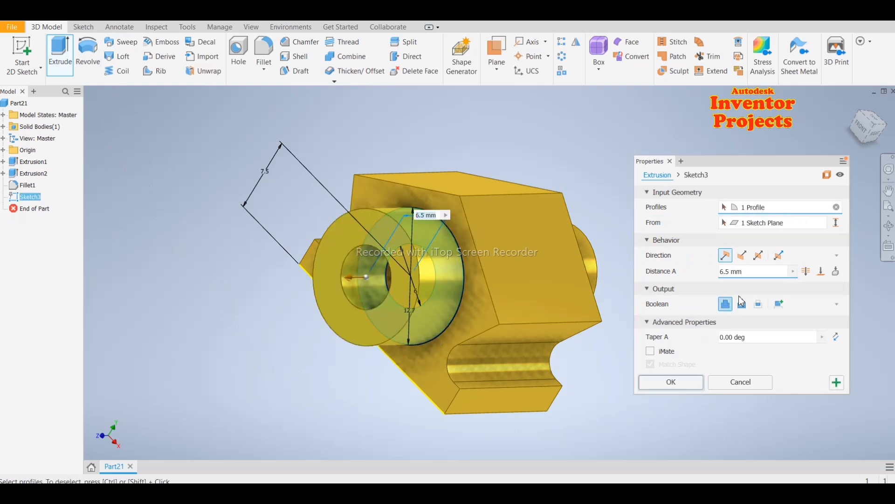
pyautogui.click(742, 255)
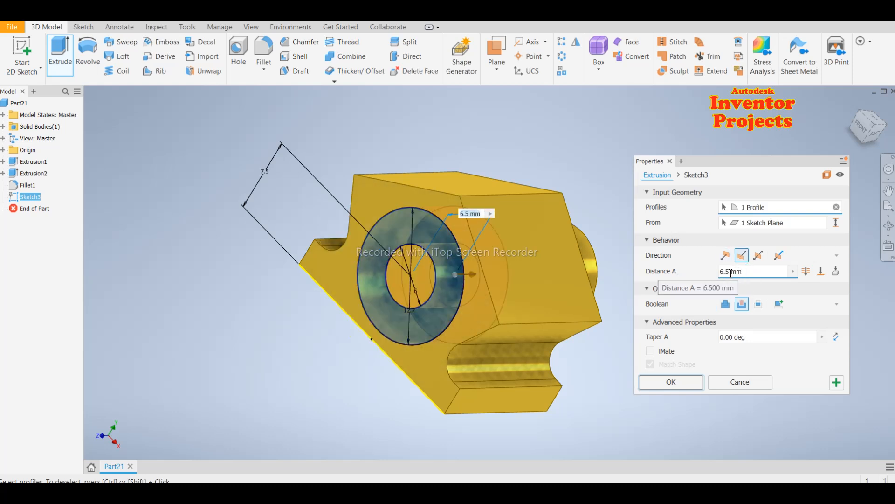
pyautogui.write('1mm')
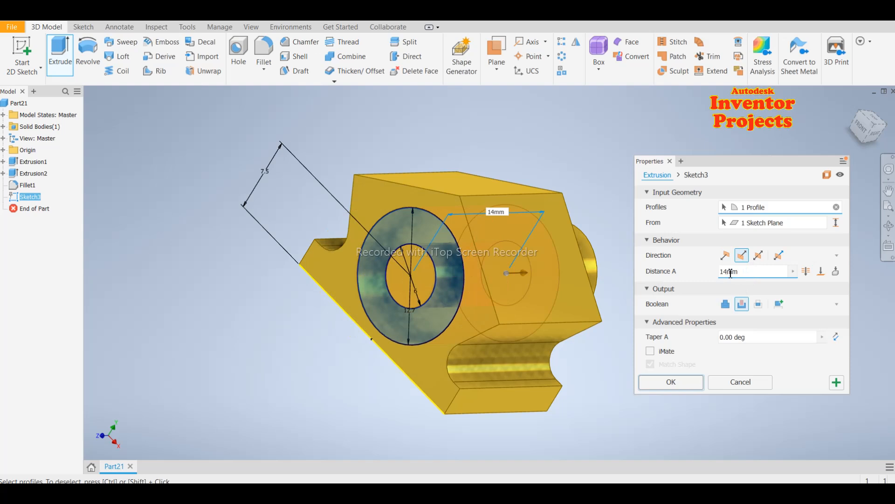
pyautogui.click(837, 383)
# Step: Cut the inner 6 mm circle through the entire part, including the boss
pyautogui.click(426, 281)
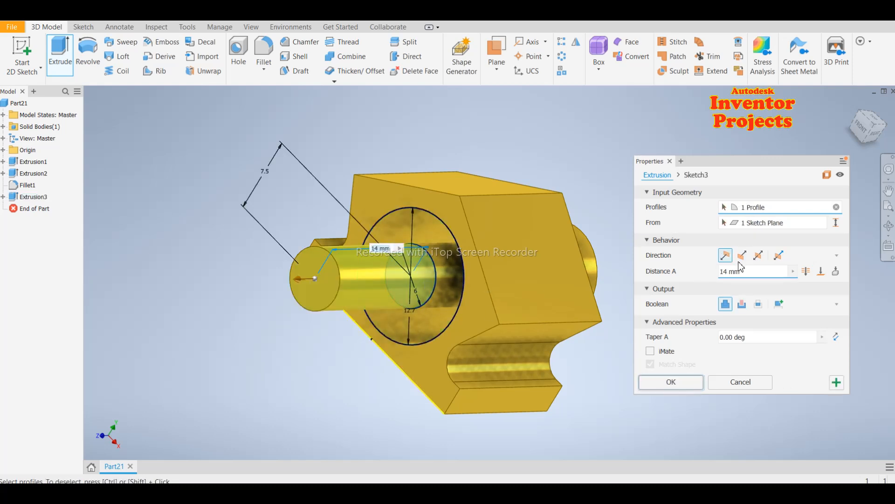
pyautogui.click(807, 271)
pyautogui.click(744, 305)
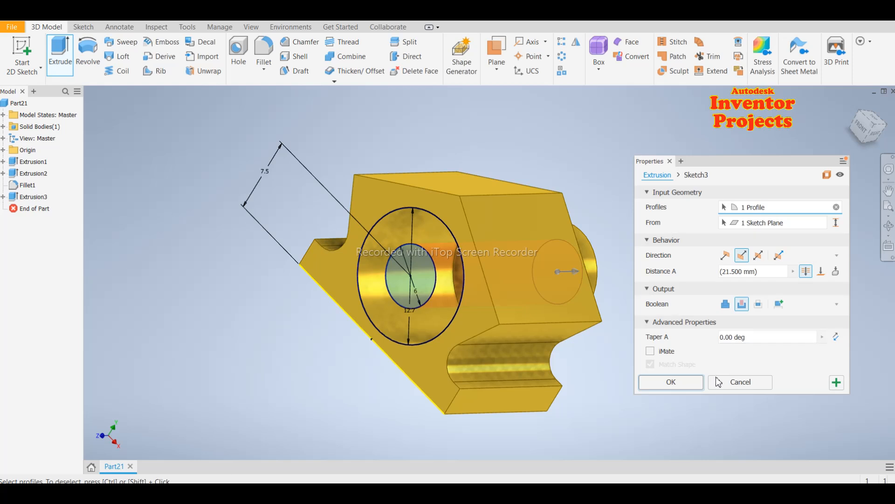
pyautogui.click(672, 383)
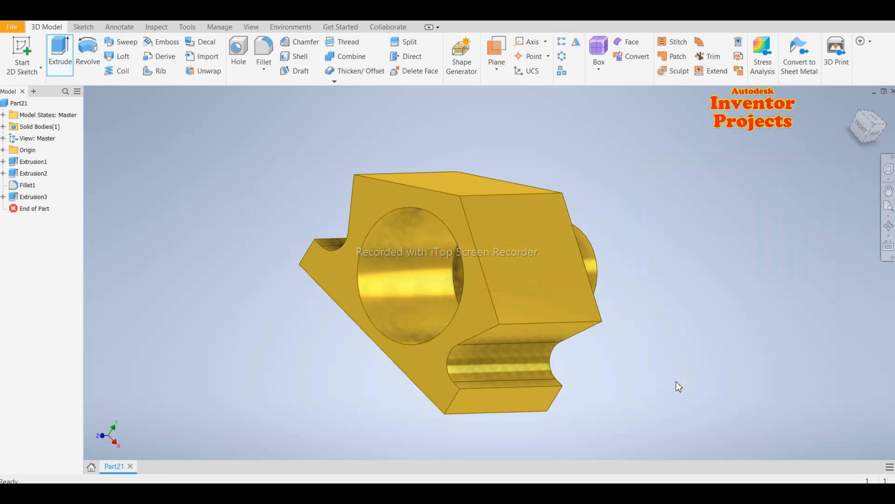
# Step: Start a new sketch on the block's large flat side face above the groove and view it squarely
pyautogui.keyDown('shift'); pyautogui.moveTo(634, 304); pyautogui.dragTo(659, 290, button='middle'); pyautogui.keyUp('shift')
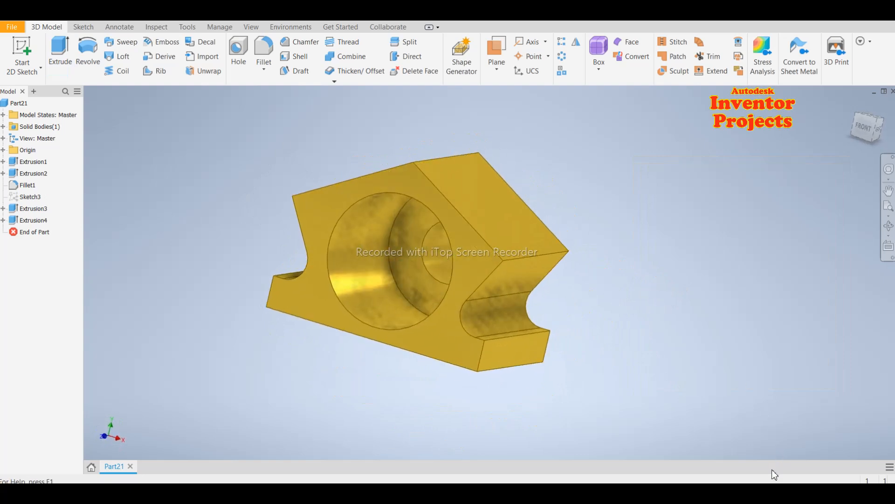
pyautogui.click(514, 225)
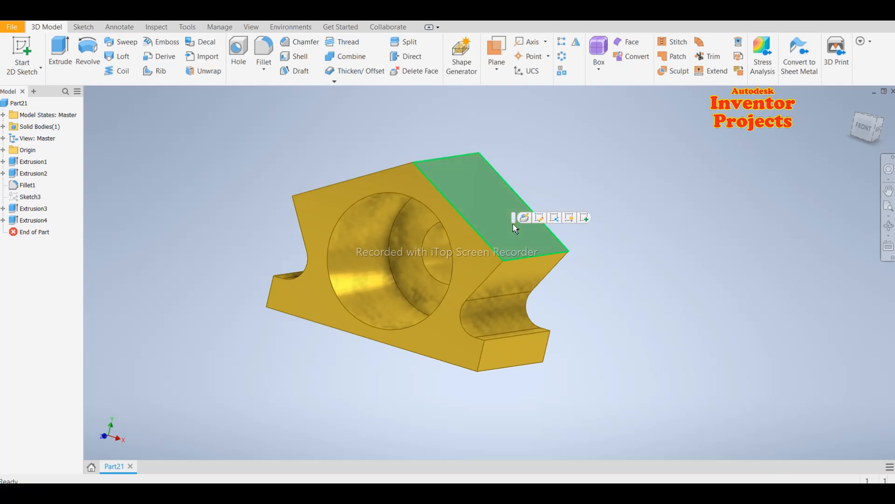
pyautogui.click(588, 218)
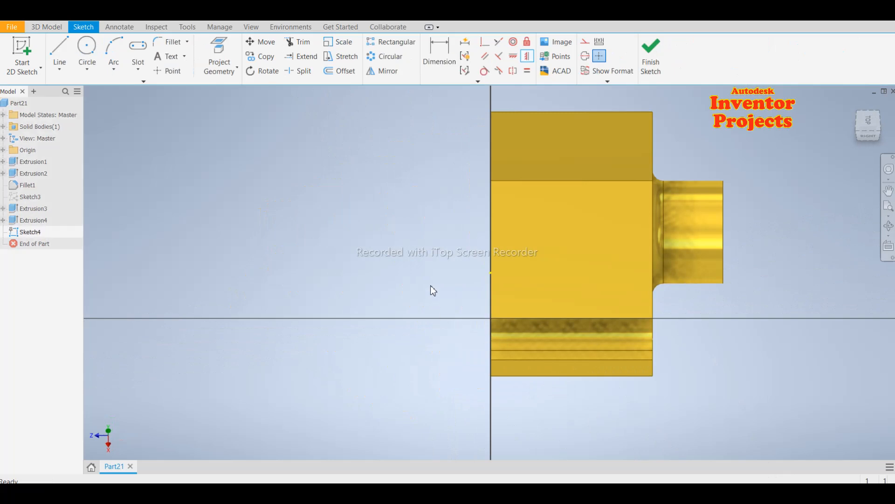
pyautogui.moveTo(417, 289); pyautogui.dragTo(374, 307, button='middle')
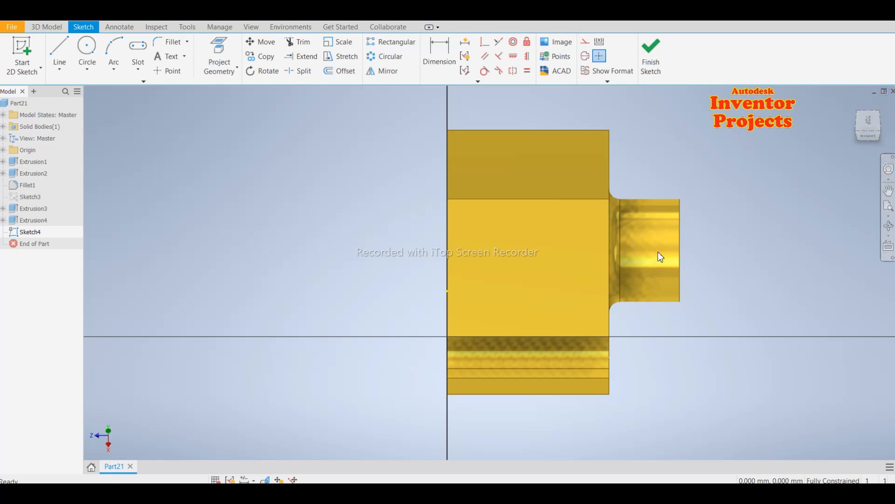
pyautogui.moveTo(724, 300)
pyautogui.keyDown('shift'); pyautogui.mouseDown(button='middle')
pyautogui.moveTo(760, 290)
pyautogui.moveTo(724, 310)
pyautogui.moveTo(705, 304)
pyautogui.moveTo(731, 302)
pyautogui.mouseUp(button='middle'); pyautogui.keyUp('shift')
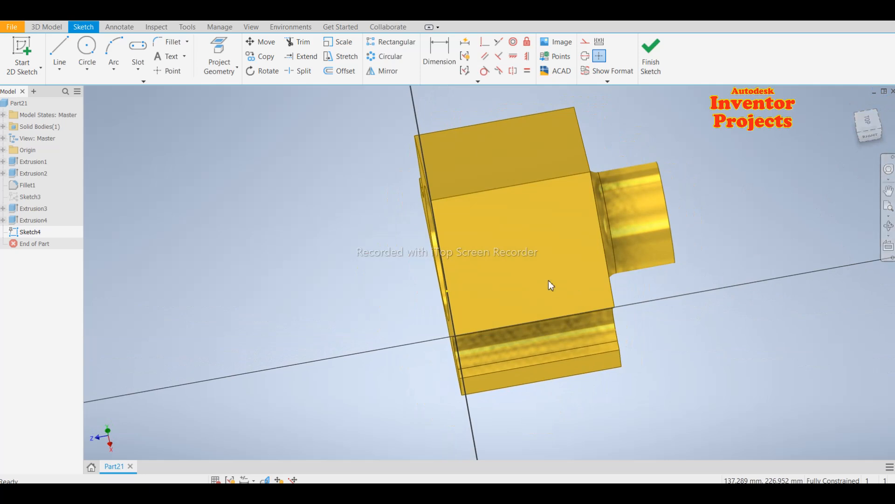
pyautogui.click(864, 145)
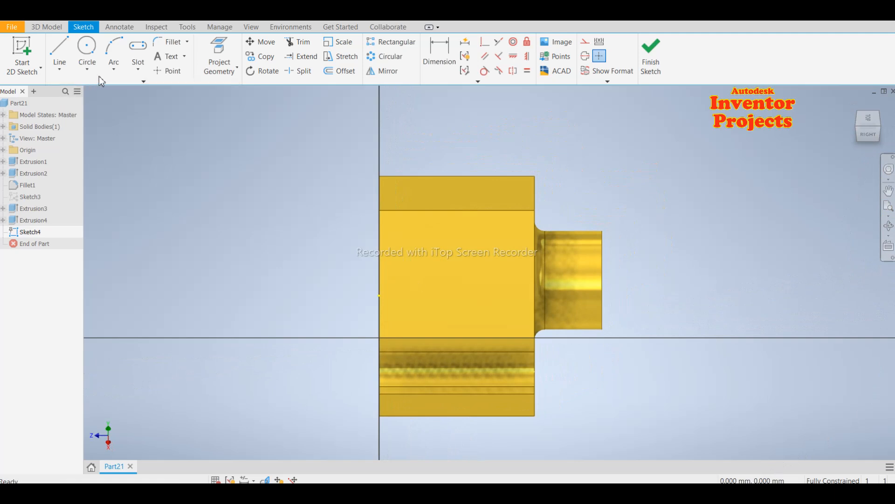
pyautogui.click(143, 75)
pyautogui.click(106, 140)
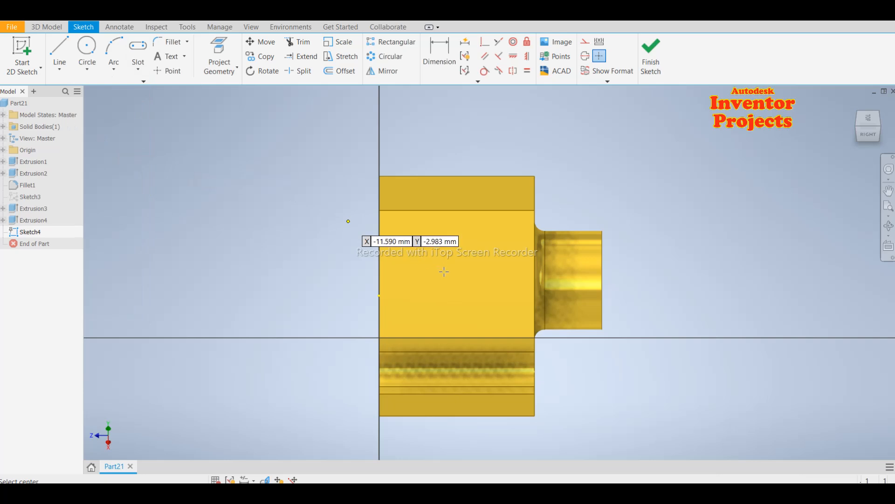
pyautogui.click(464, 298)
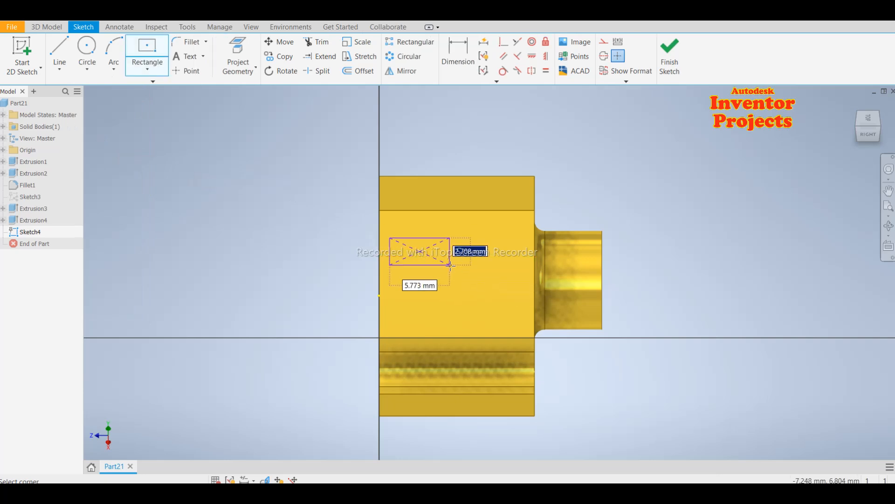
pyautogui.press('Escape')
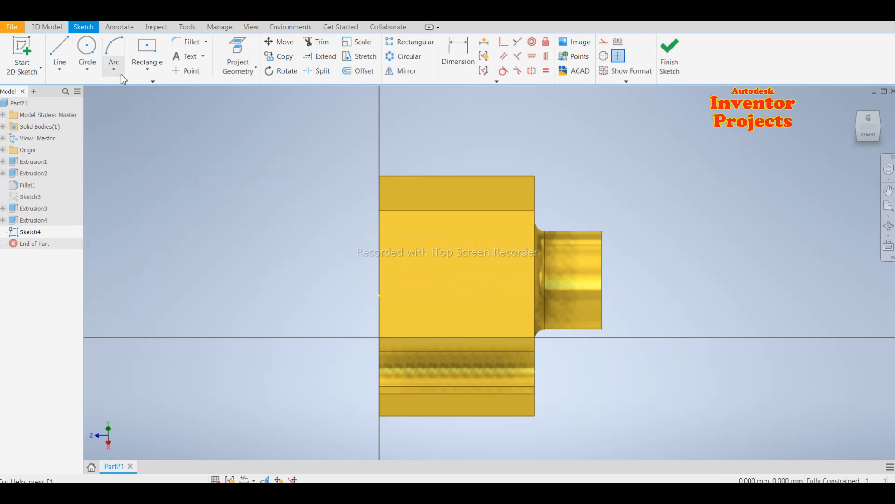
# Step: Draw a centre-based rectangle 9 mm high and about 8.8 mm wide in the middle of the side face
pyautogui.click(142, 50)
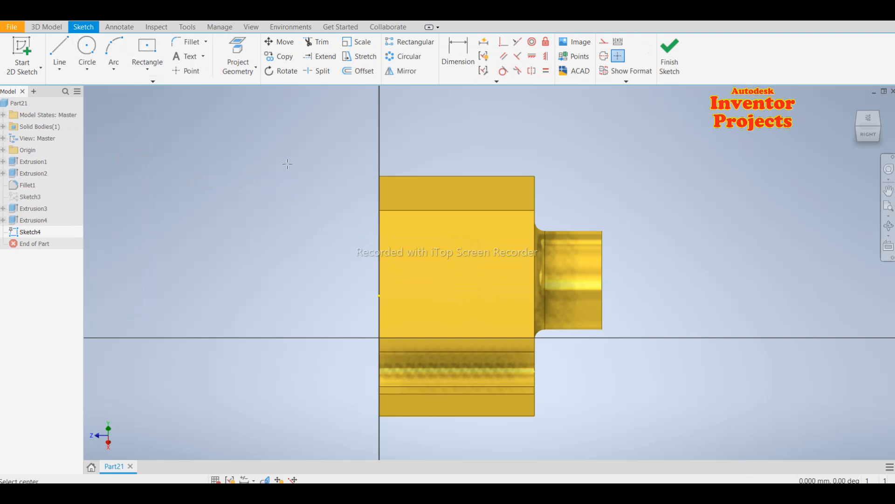
pyautogui.click(450, 271)
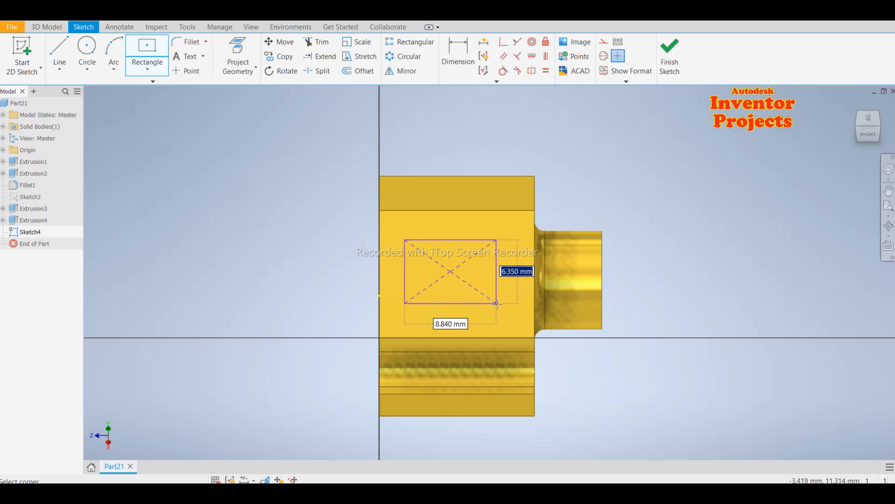
pyautogui.write('9')
pyautogui.press('Return')
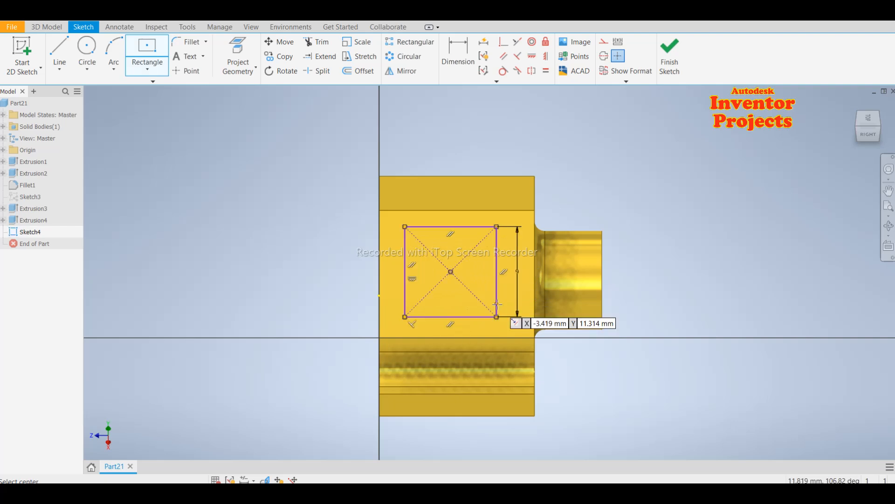
pyautogui.press('Escape')
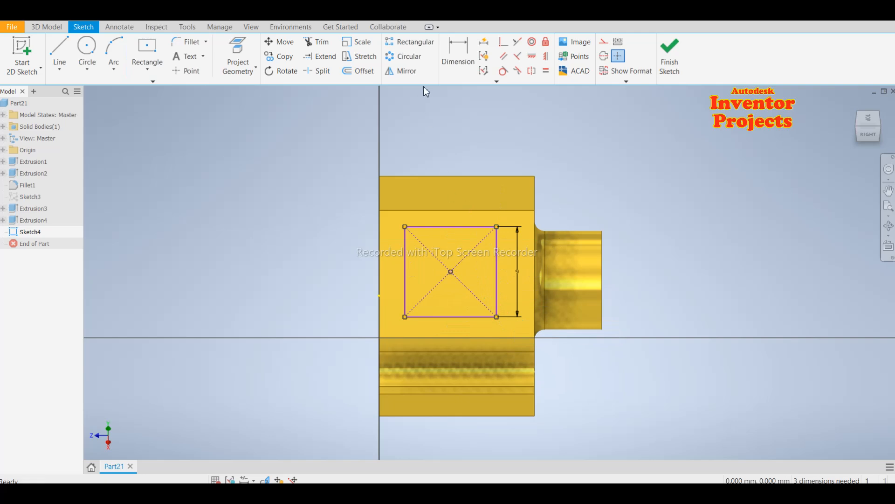
# Step: Dimension the rectangle's width, along the block's depth, as 9 mm
pyautogui.click(457, 56)
pyautogui.click(457, 227)
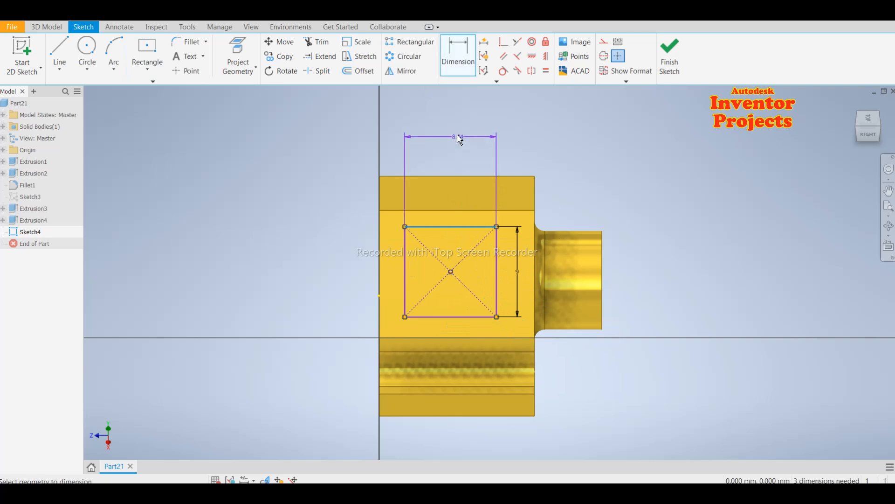
pyautogui.click(454, 139)
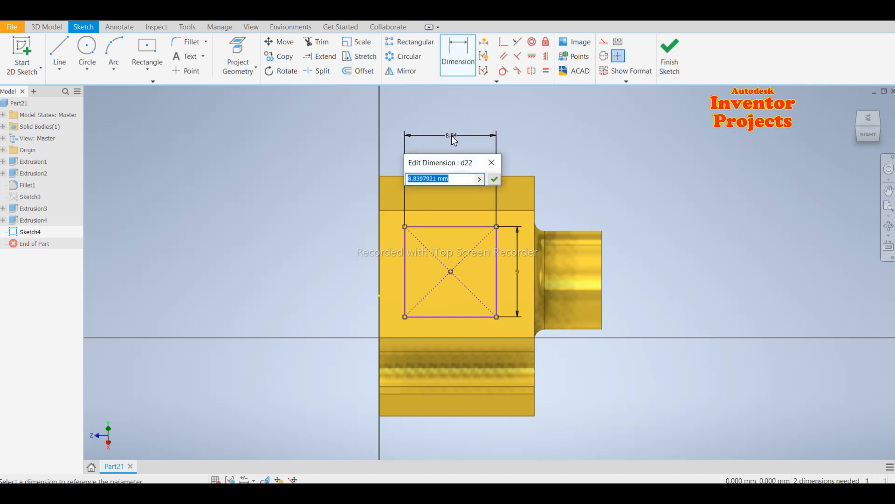
pyautogui.write('9')
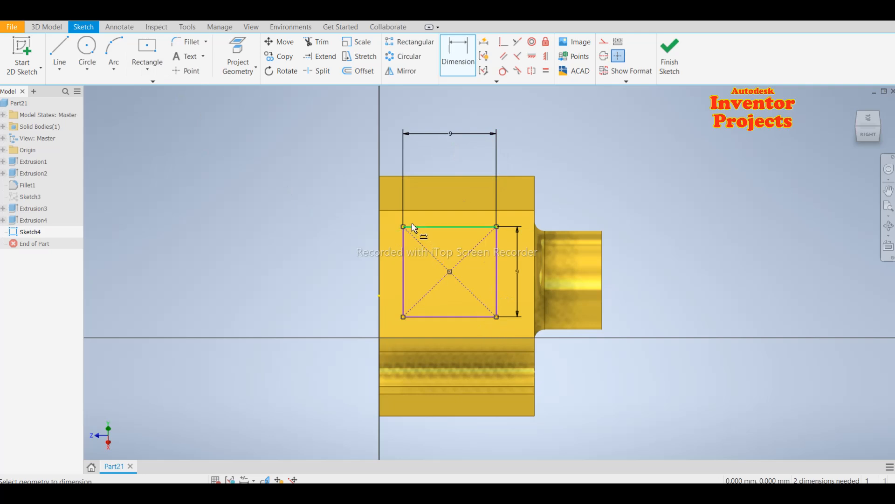
pyautogui.press('Escape')
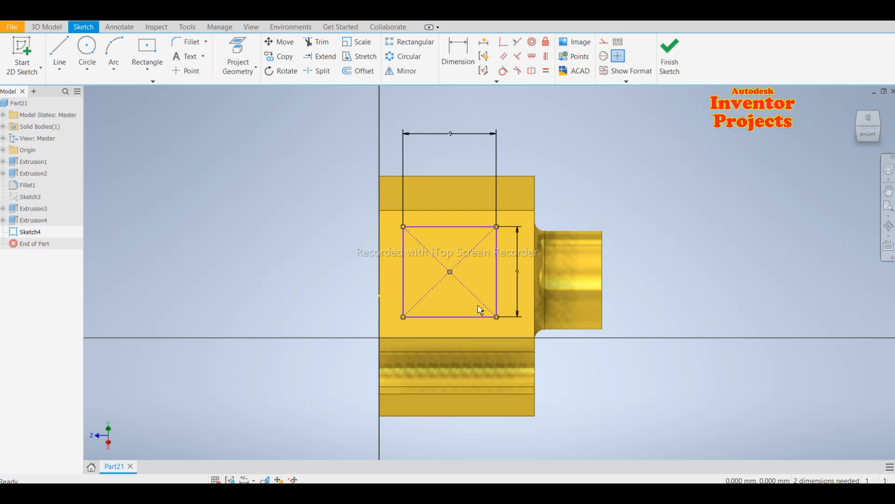
# Step: Convert all sides of the 9 mm square to construction lines
pyautogui.moveTo(480, 309)
pyautogui.mouseDown()
pyautogui.moveTo(421, 234)
pyautogui.moveTo(397, 221)
pyautogui.mouseUp()
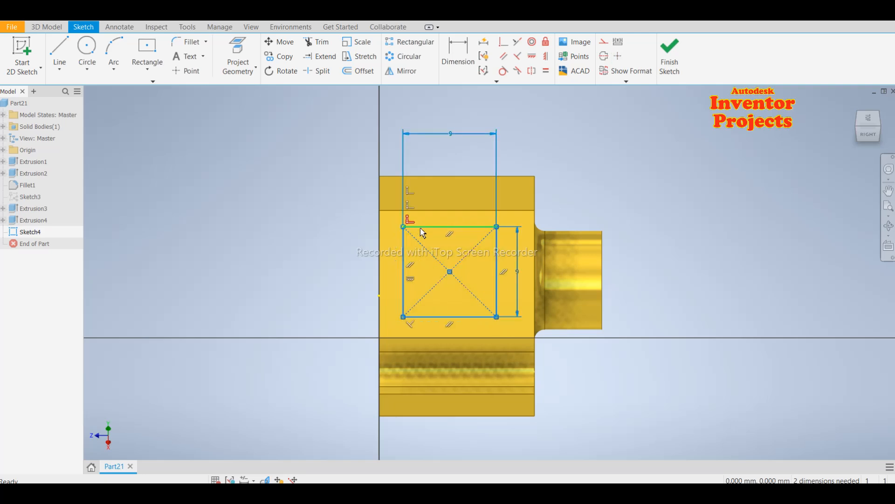
pyautogui.rightClick(420, 227)
pyautogui.click(471, 226)
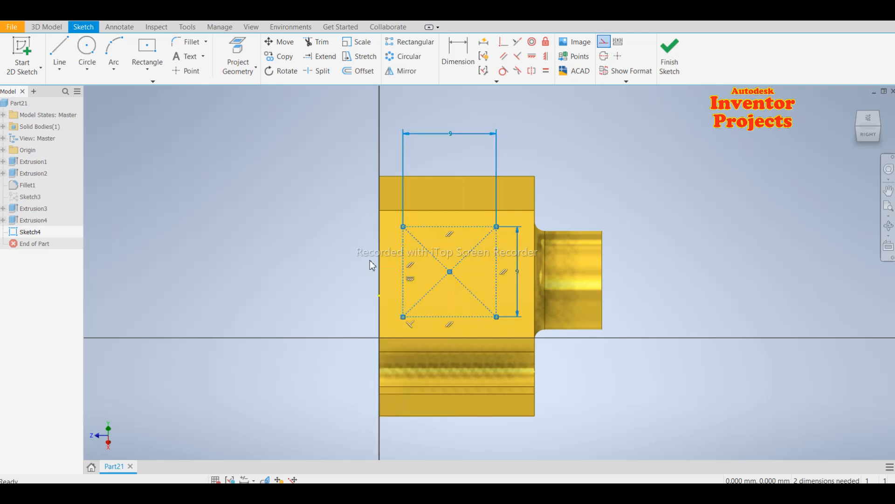
pyautogui.click(250, 164)
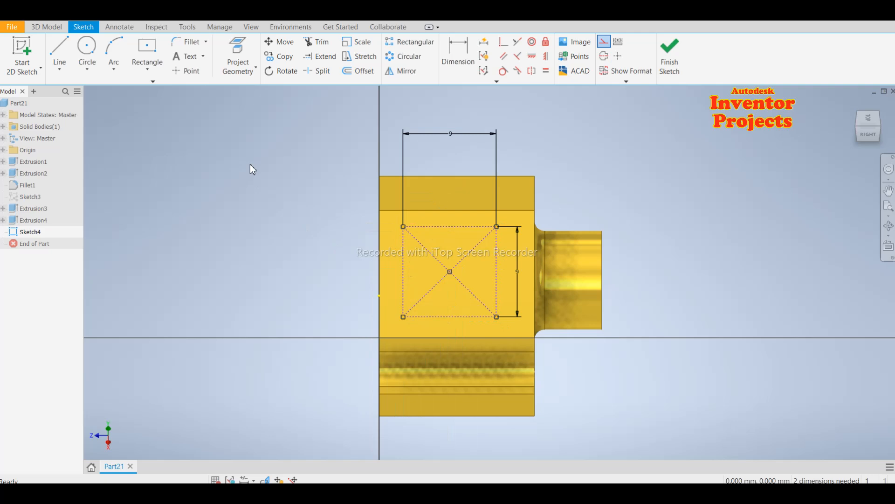
# Step: Draw a 9 mm diameter circle centred on the construction square's centre point
pyautogui.click(90, 50)
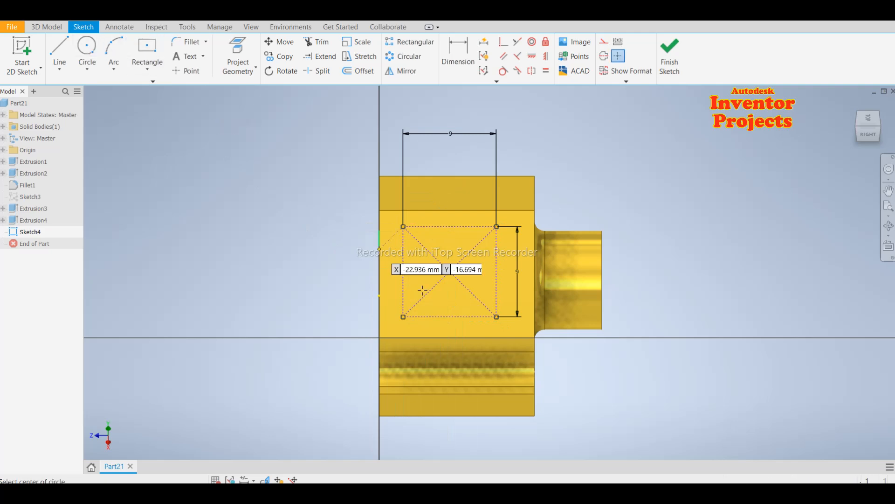
pyautogui.click(451, 271)
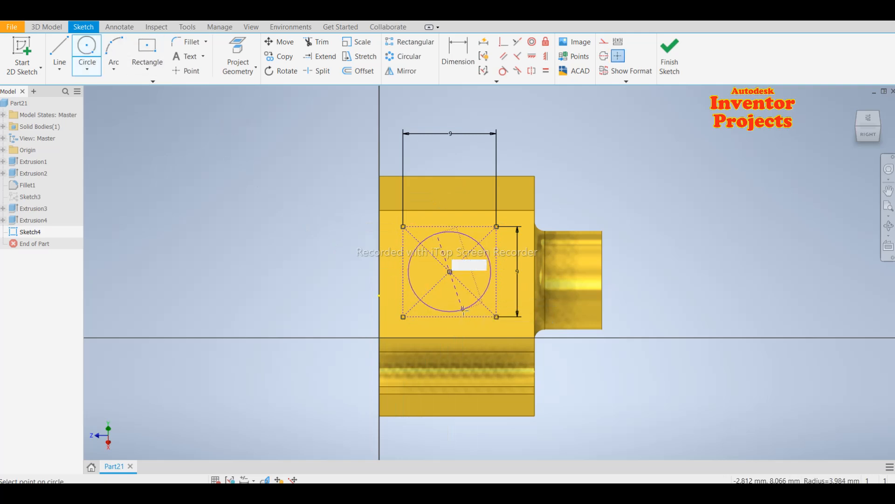
pyautogui.click(463, 311)
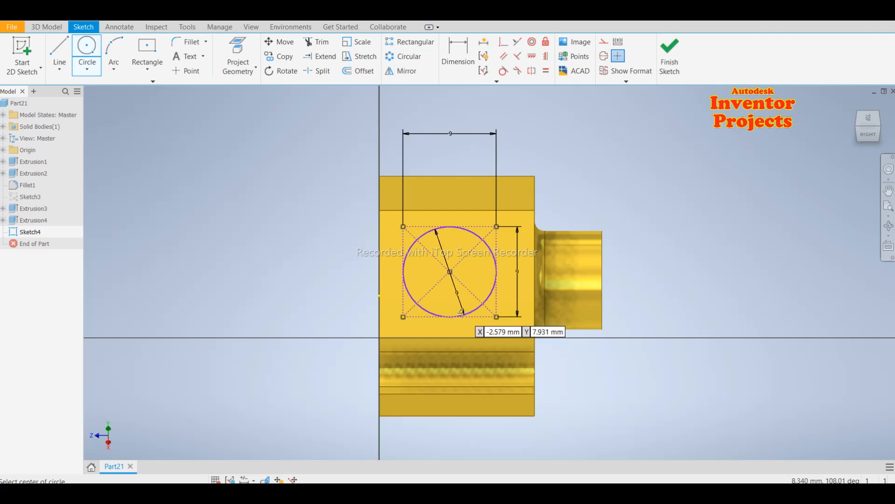
pyautogui.press('Escape')
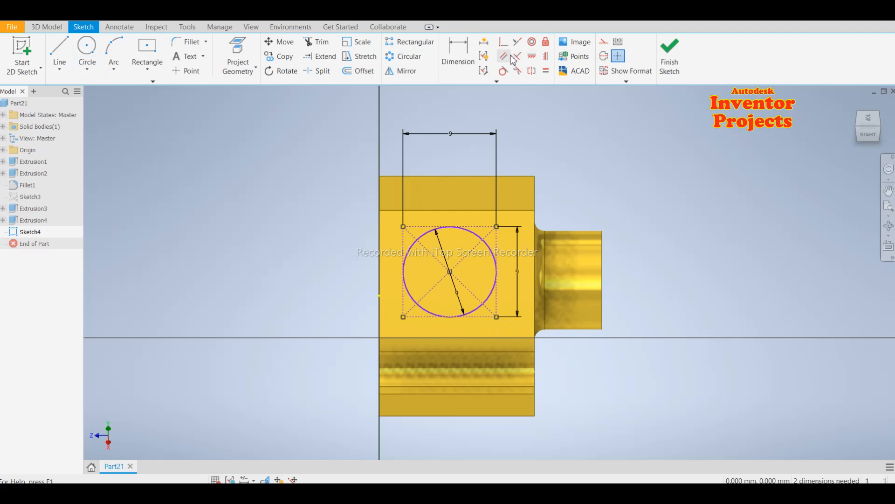
# Step: Try a horizontal constraint between the circle's centre and the midpoint of the side face's front edge, and undo it
pyautogui.click(532, 58)
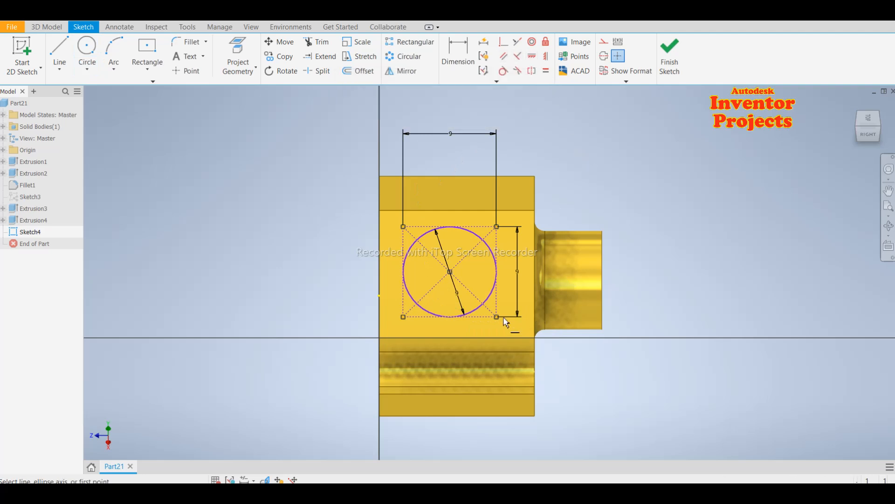
pyautogui.click(449, 271)
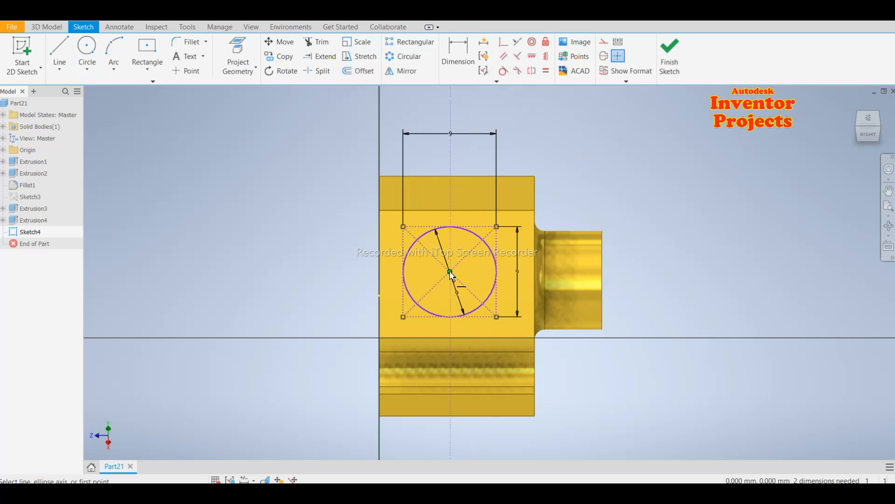
pyautogui.click(380, 275)
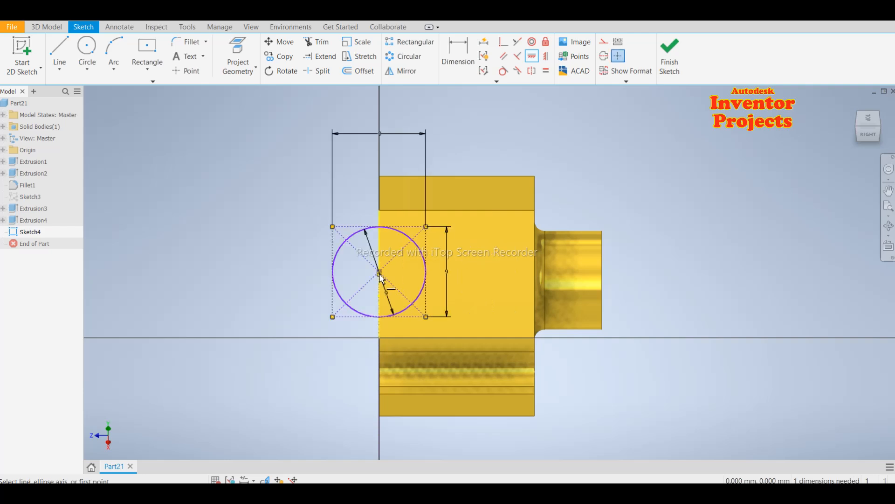
pyautogui.hotkey('ctrl', 'z')
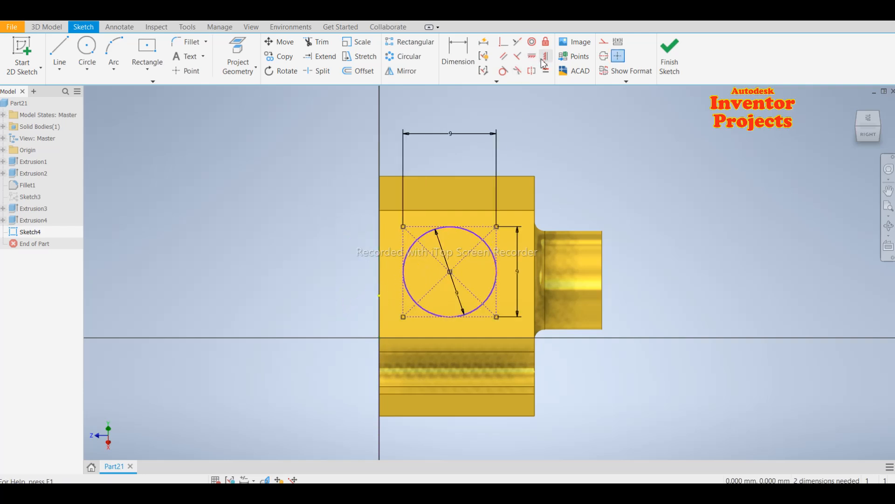
# Step: Align the circle's centre with the midpoint of the side face's front edge using a vertical constraint
pyautogui.click(545, 58)
pyautogui.click(449, 271)
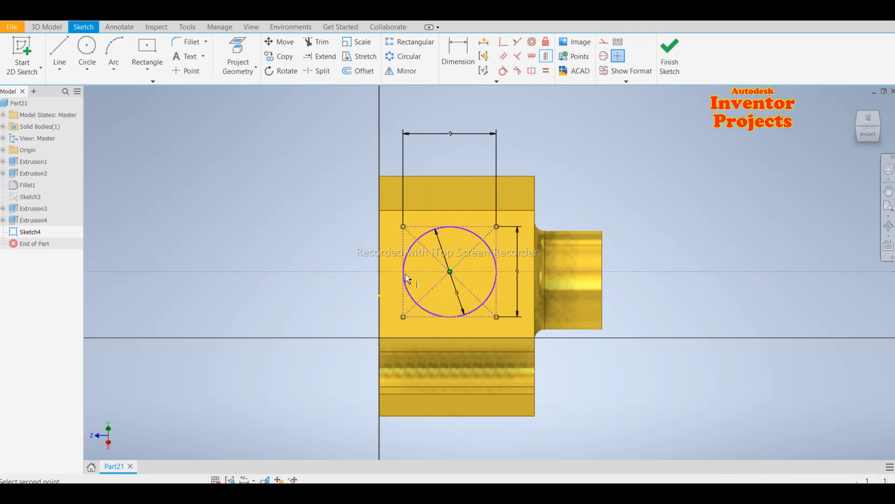
pyautogui.click(380, 275)
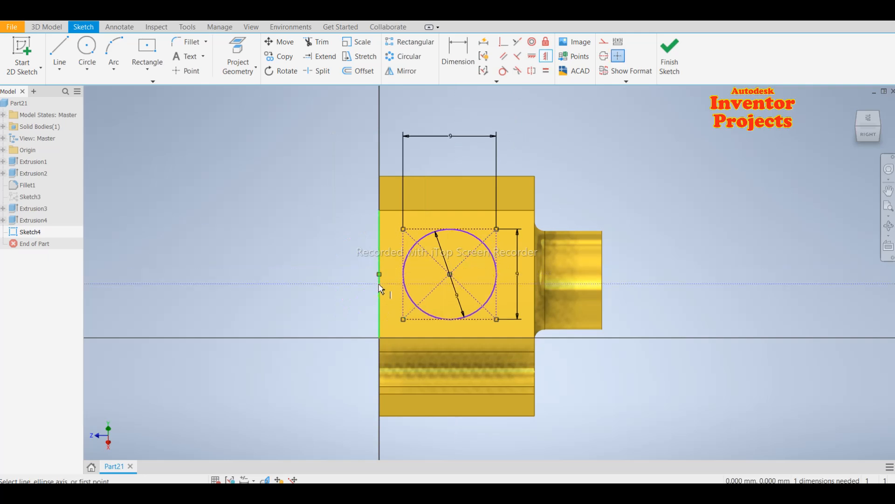
# Step: Dimension the circle's centre 6.5 mm from the side face's front edge and finish the sketch
pyautogui.click(458, 55)
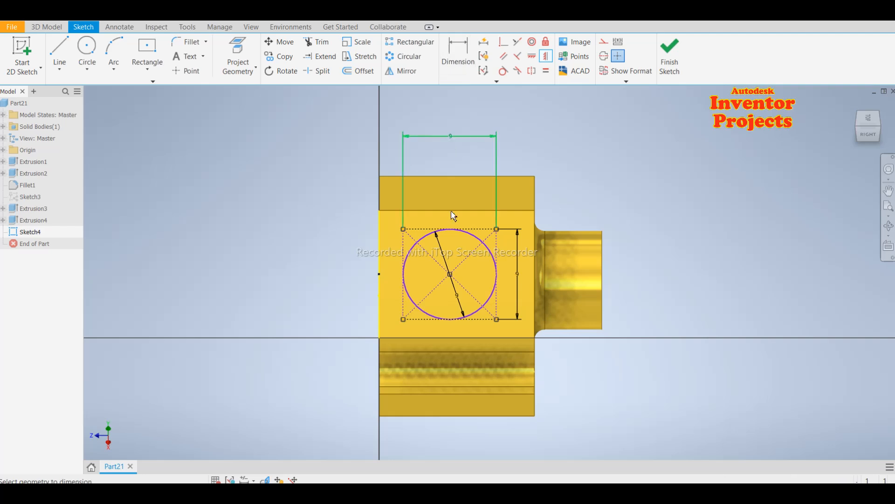
pyautogui.click(379, 275)
pyautogui.click(450, 275)
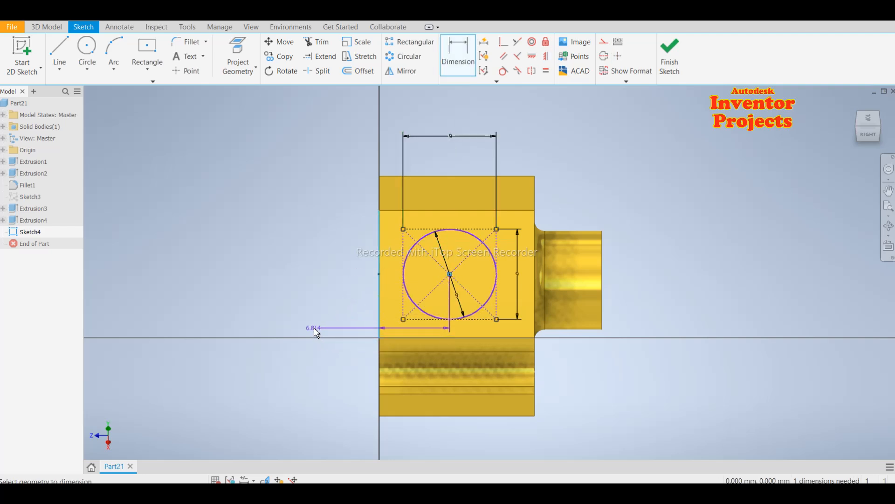
pyautogui.click(315, 332)
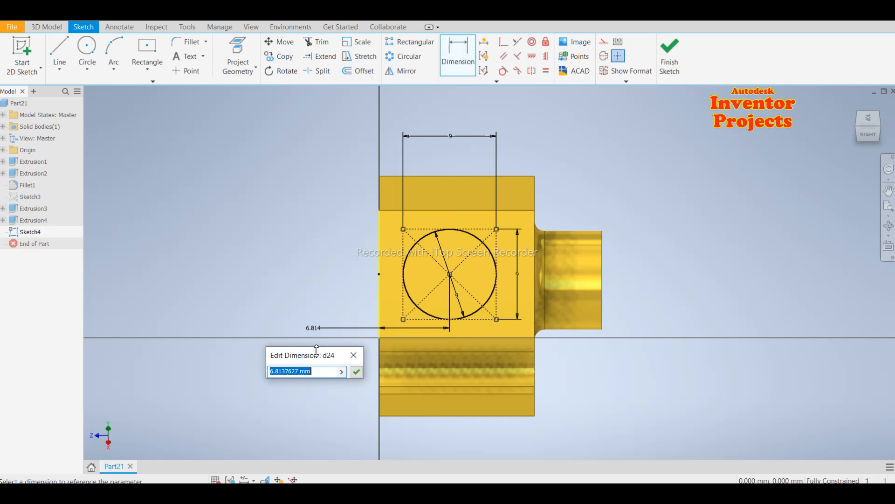
pyautogui.write('6.5')
pyautogui.click(357, 372)
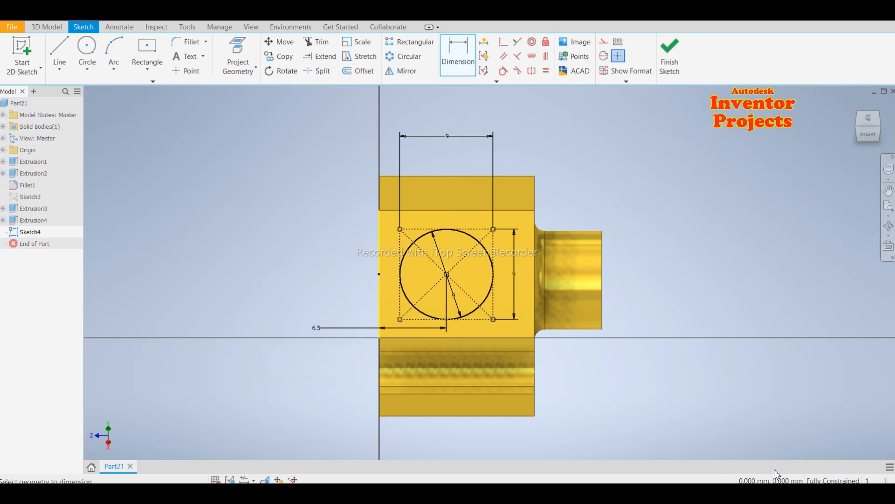
pyautogui.click(670, 55)
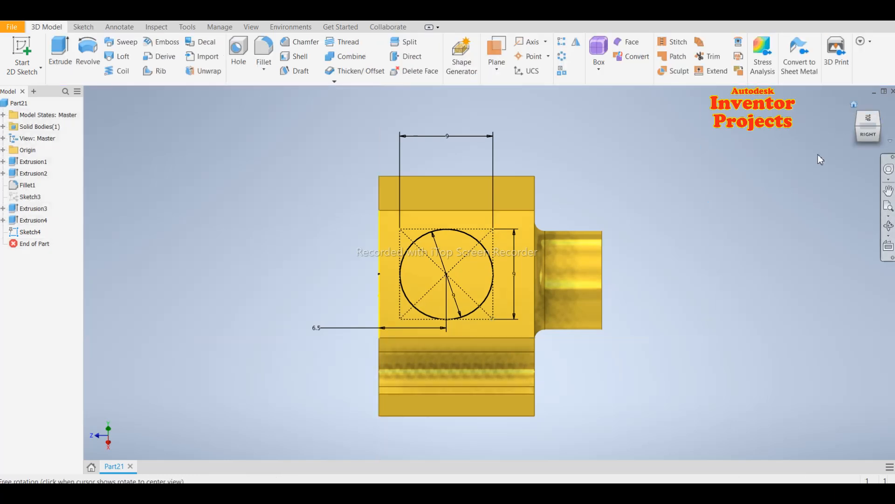
# Step: Extrude the 9 mm circle as a cut from the side face into the block, ending at the next face
pyautogui.keyDown('shift'); pyautogui.moveTo(701, 308); pyautogui.dragTo(714, 307, button='middle'); pyautogui.keyUp('shift')
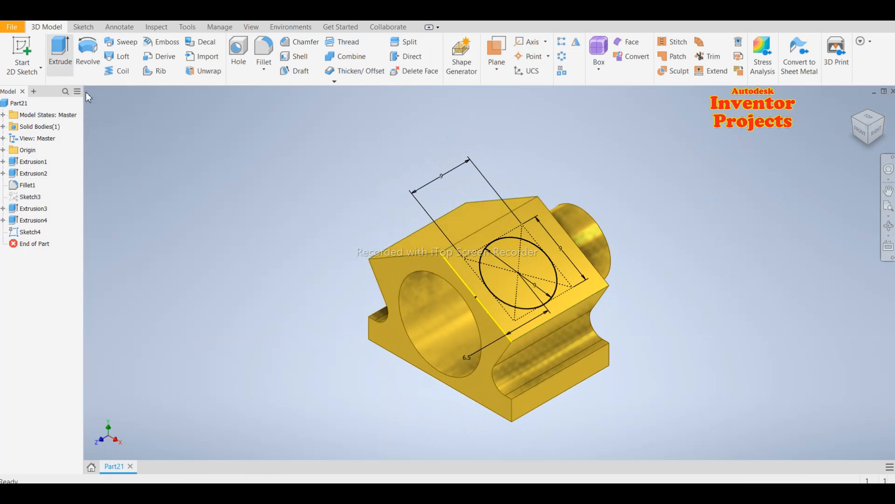
pyautogui.press('e')
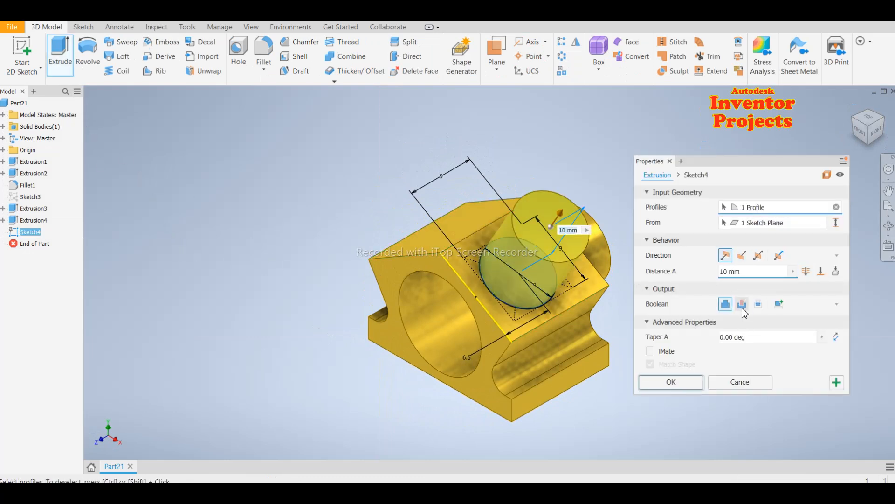
pyautogui.click(742, 305)
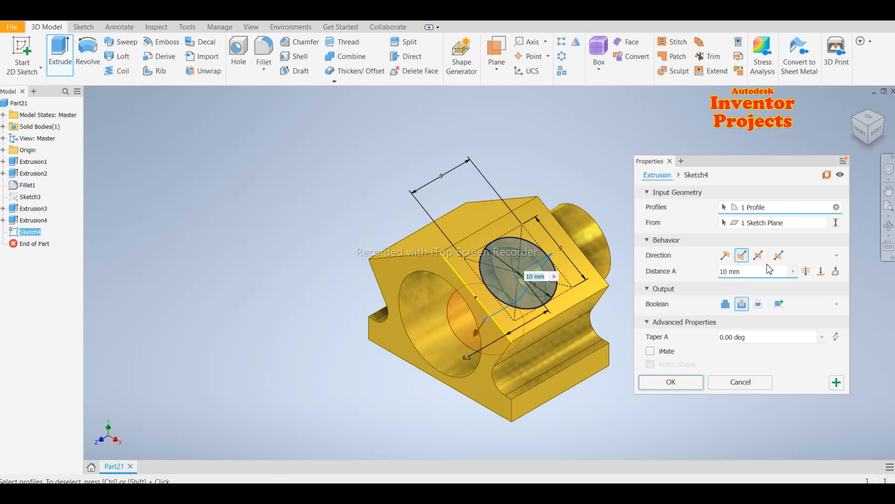
pyautogui.click(835, 272)
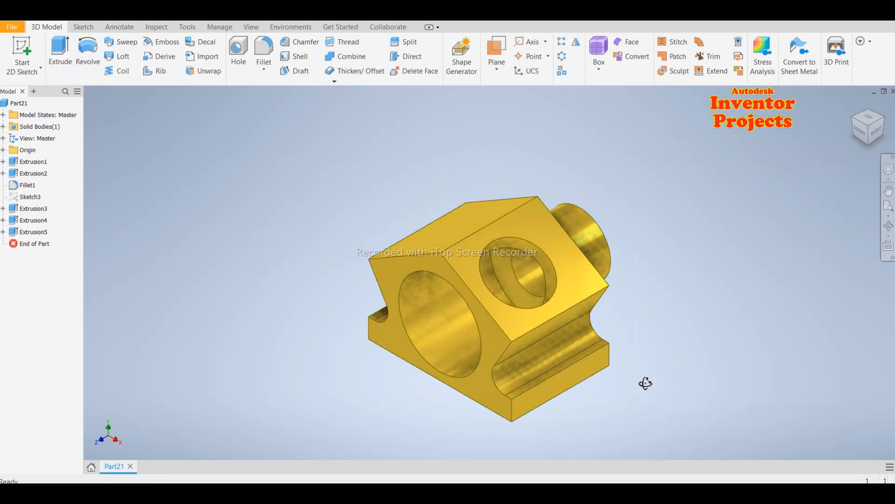
# Step: Reopen the sketch of the 9 mm side-face cut for editing
pyautogui.moveTo(645, 383)
pyautogui.keyDown('shift'); pyautogui.mouseDown(button='middle')
pyautogui.moveTo(614, 400)
pyautogui.moveTo(709, 360)
pyautogui.moveTo(726, 335)
pyautogui.moveTo(681, 380)
pyautogui.moveTo(646, 386)
pyautogui.moveTo(646, 373)
pyautogui.moveTo(641, 381)
pyautogui.mouseUp(button='middle'); pyautogui.keyUp('shift')
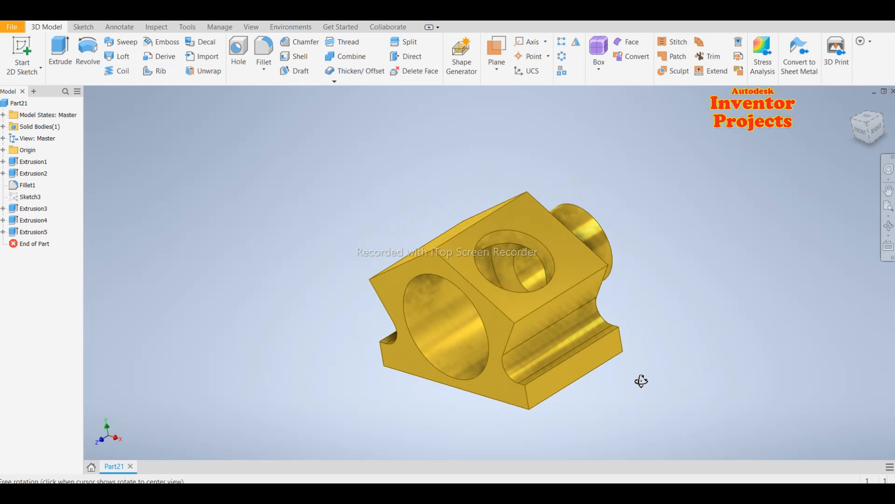
pyautogui.click(854, 107)
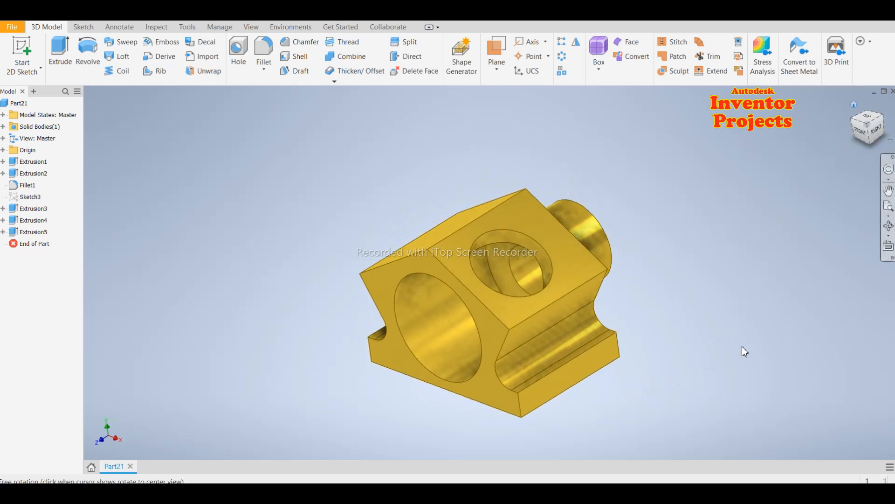
pyautogui.press('Escape')
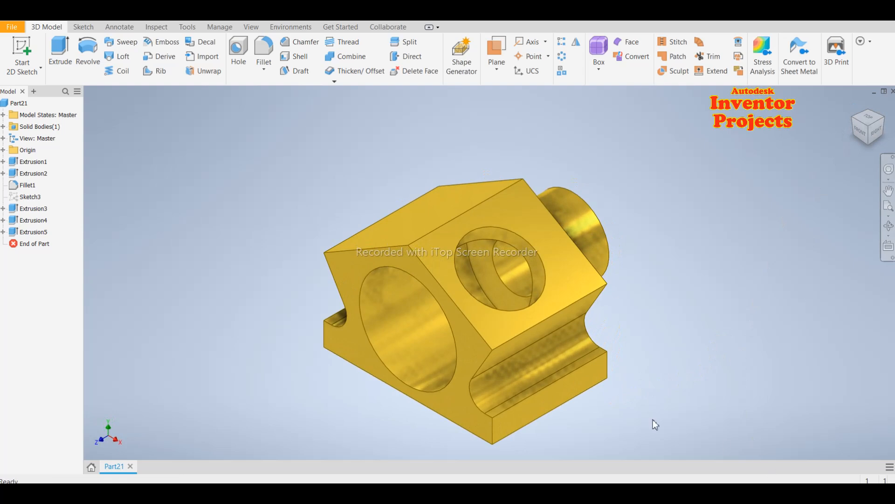
pyautogui.click(3, 232)
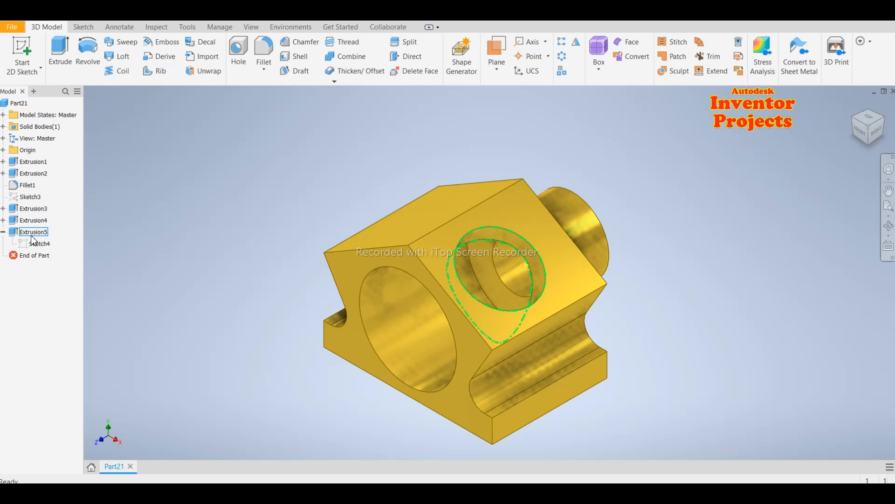
pyautogui.click(40, 244)
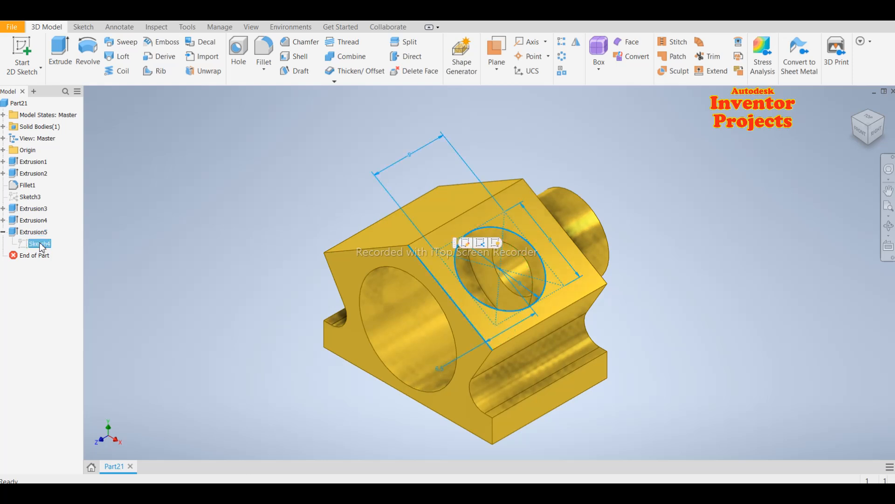
pyautogui.click(465, 243)
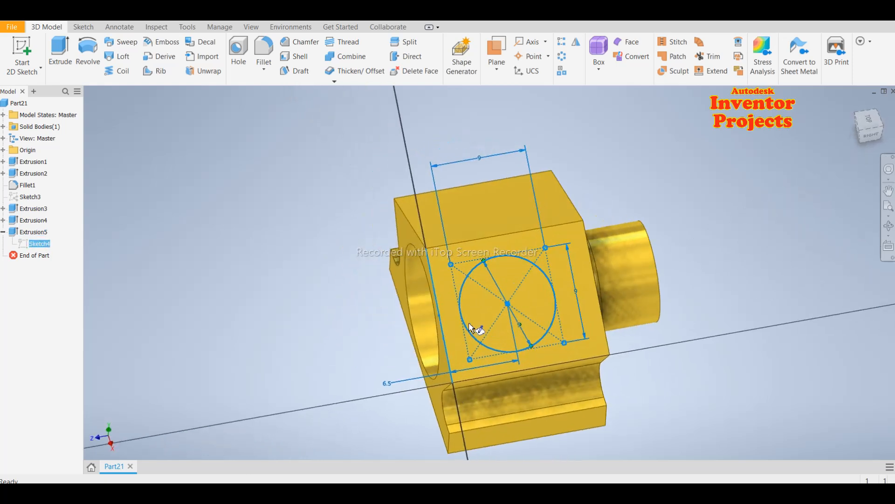
pyautogui.scroll(5, 583, 283)
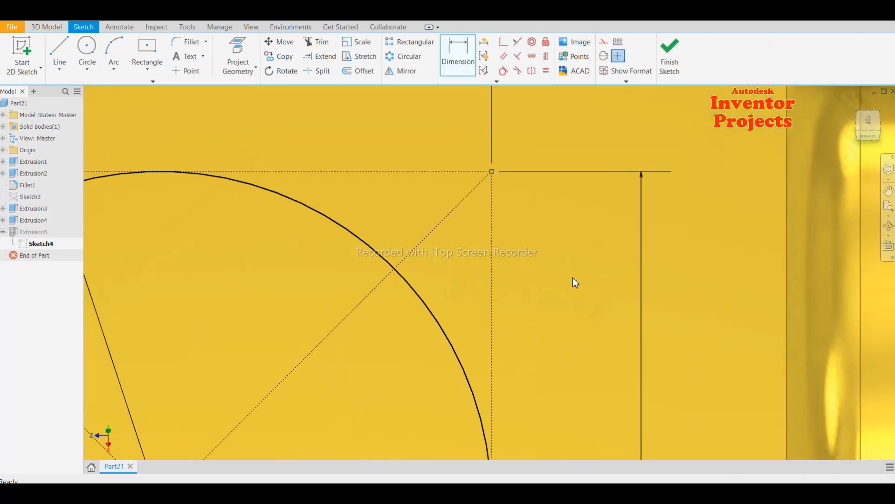
pyautogui.scroll(-3, 573, 277)
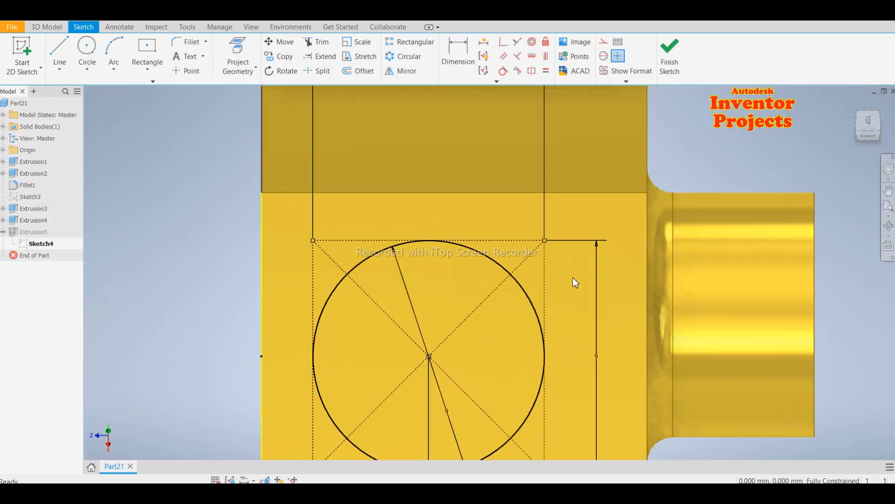
# Step: Draw a 2 mm diameter circle on each of the construction square's two upper corners
pyautogui.click(87, 52)
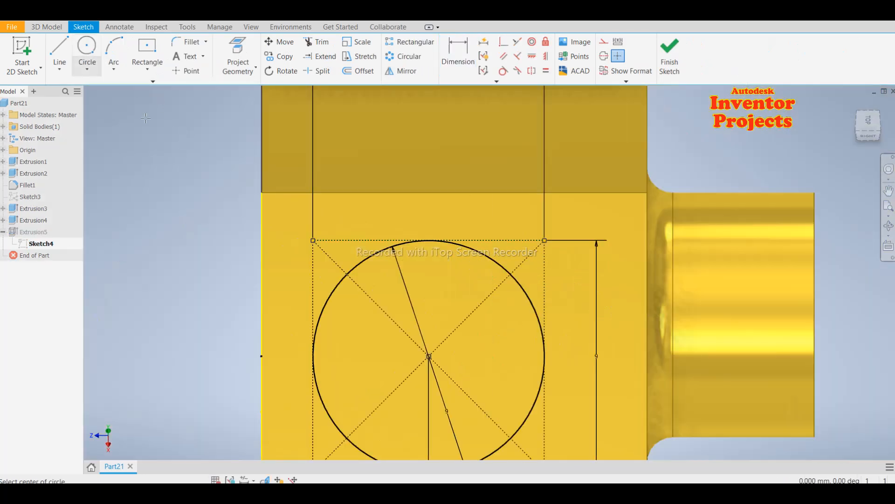
pyautogui.click(545, 240)
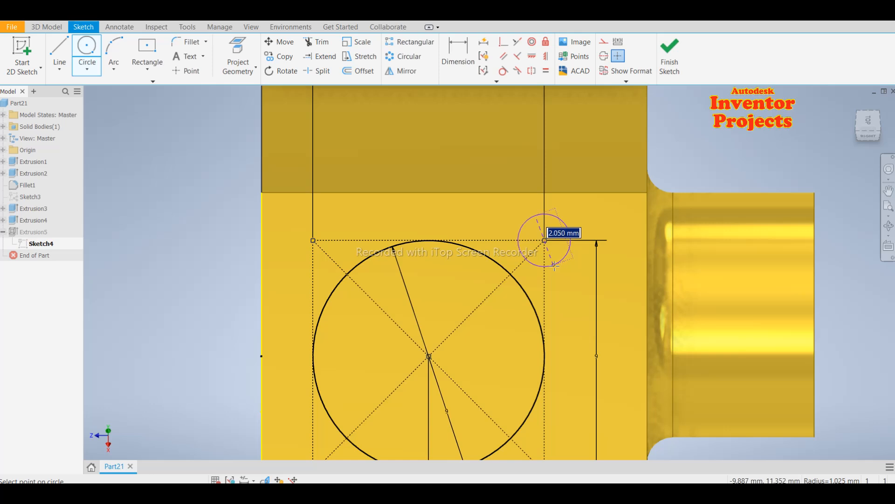
pyautogui.write('2')
pyautogui.press('Return')
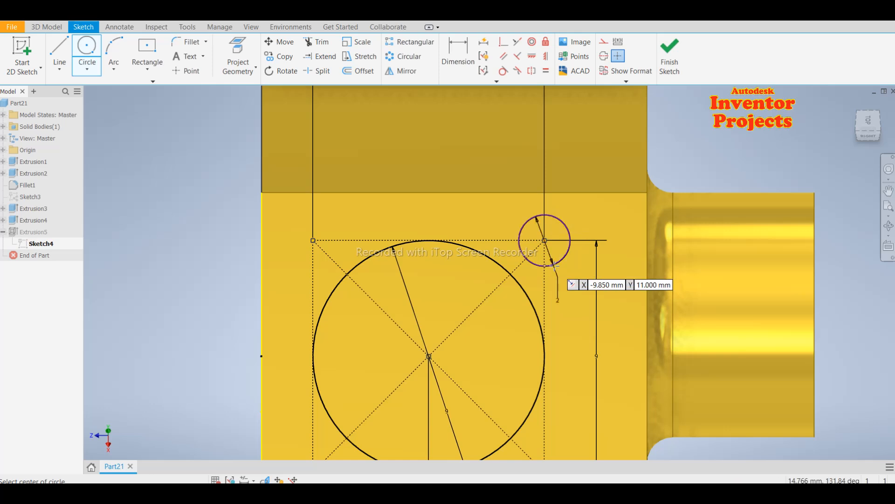
pyautogui.click(313, 240)
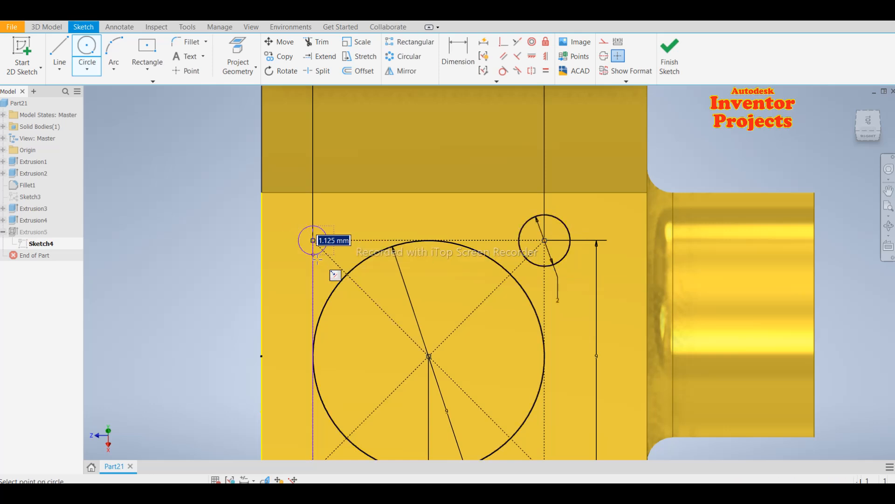
pyautogui.write('2')
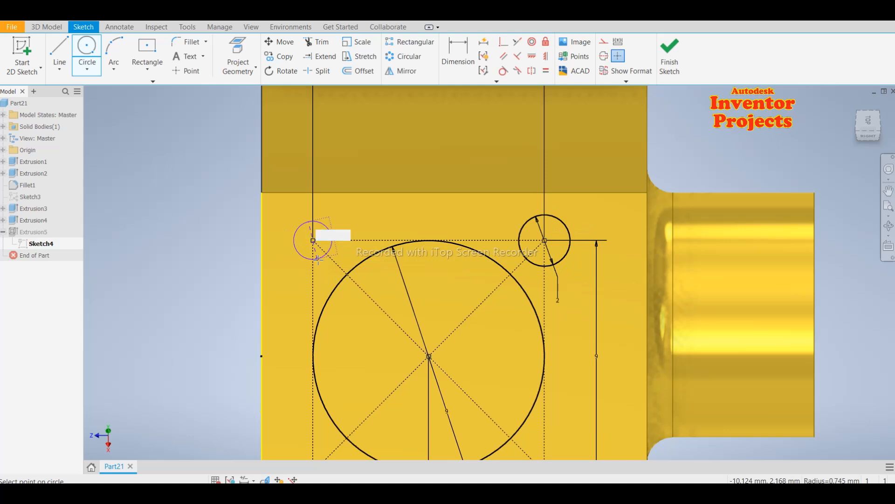
pyautogui.press('Return')
# Step: Draw a 2 mm diameter circle on each of the construction square's two lower corners and finish the sketch
pyautogui.scroll(-5, 444, 204)
pyautogui.scroll(6, 467, 235)
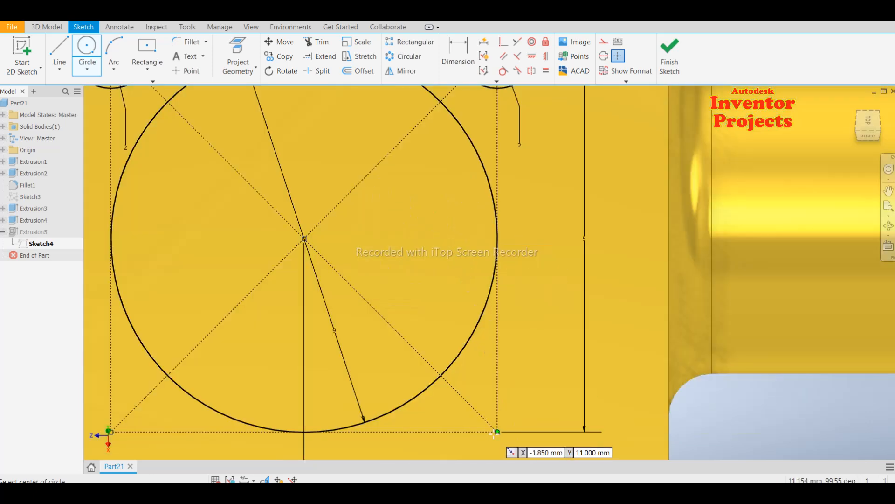
pyautogui.click(497, 432)
pyautogui.write('2')
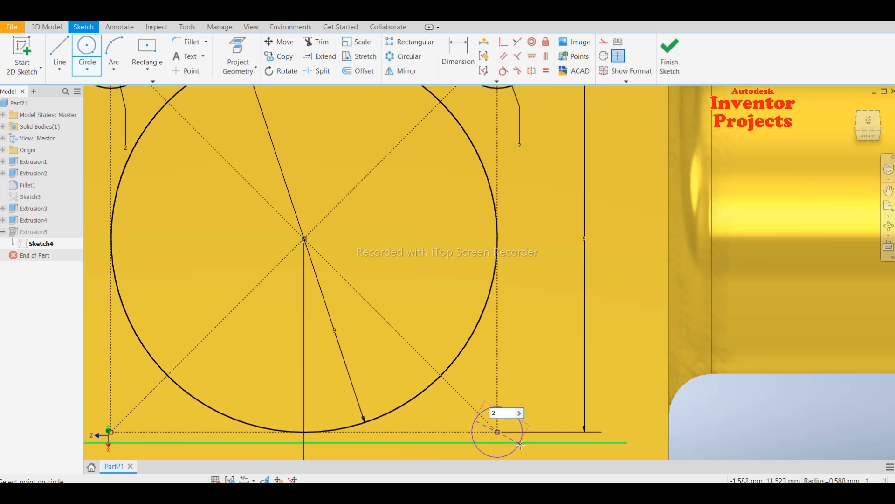
pyautogui.press('Return')
pyautogui.scroll(-2, 503, 332)
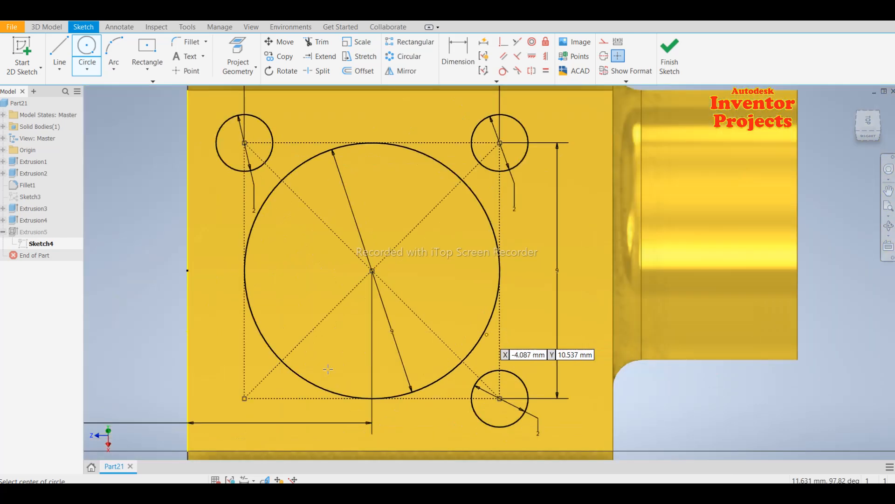
pyautogui.click(244, 398)
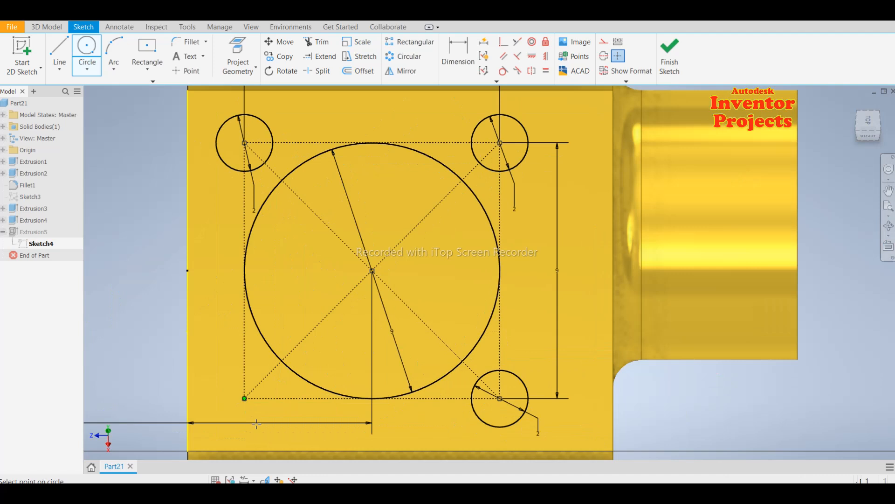
pyautogui.write('2')
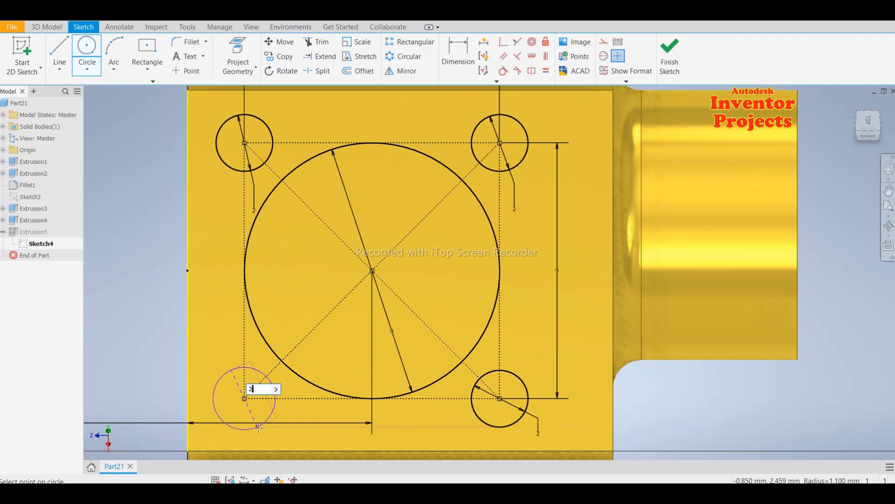
pyautogui.press('Return')
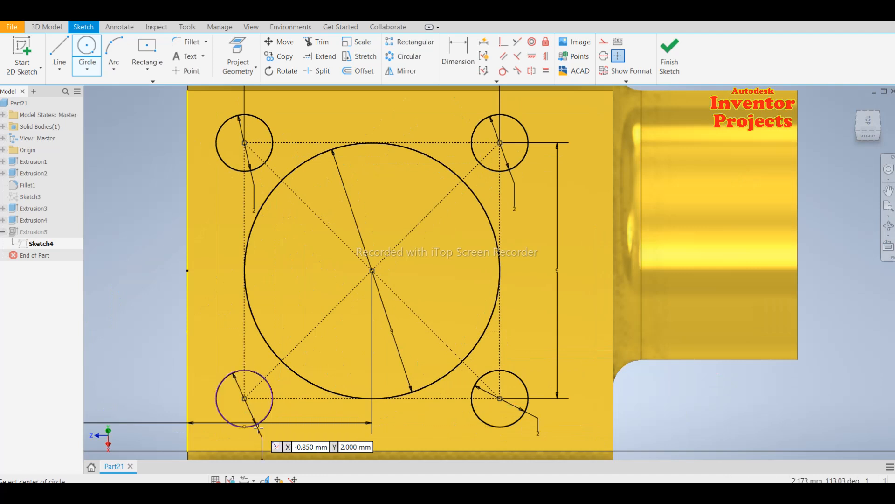
pyautogui.click(670, 52)
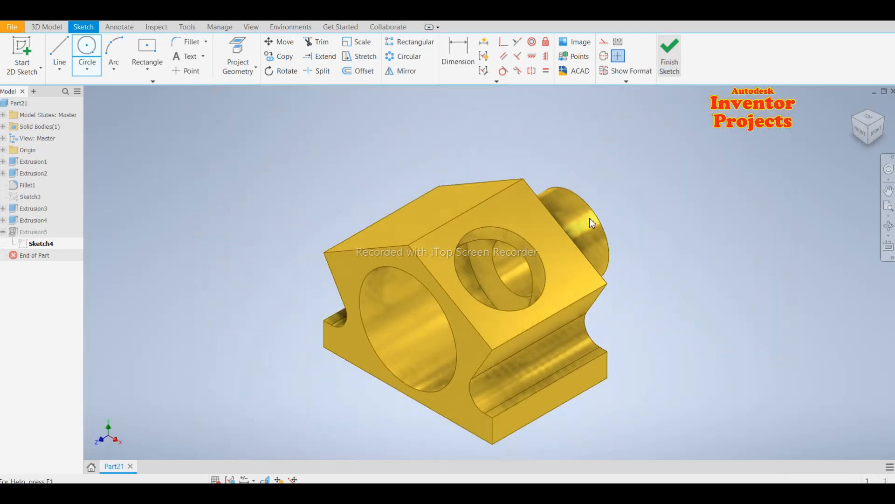
# Step: Reopen the side-face sketch to check its four corner circles, and finish it again
pyautogui.doubleClick(39, 244)
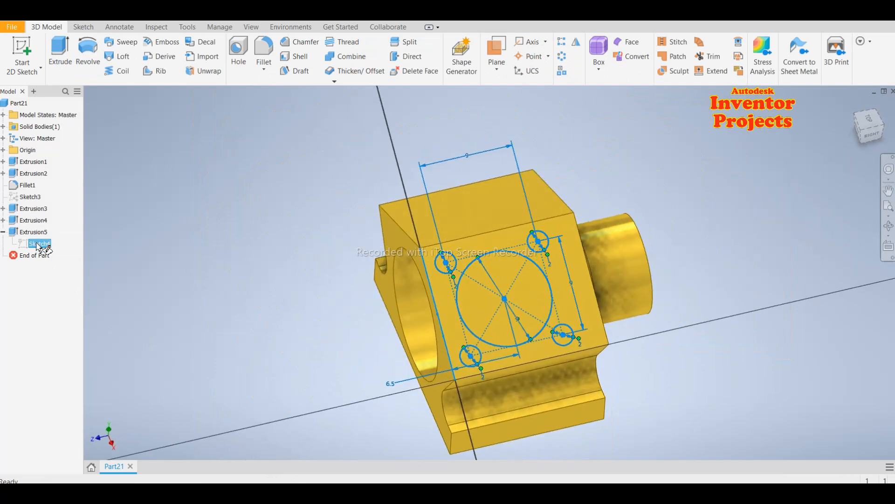
pyautogui.rightClick(348, 246)
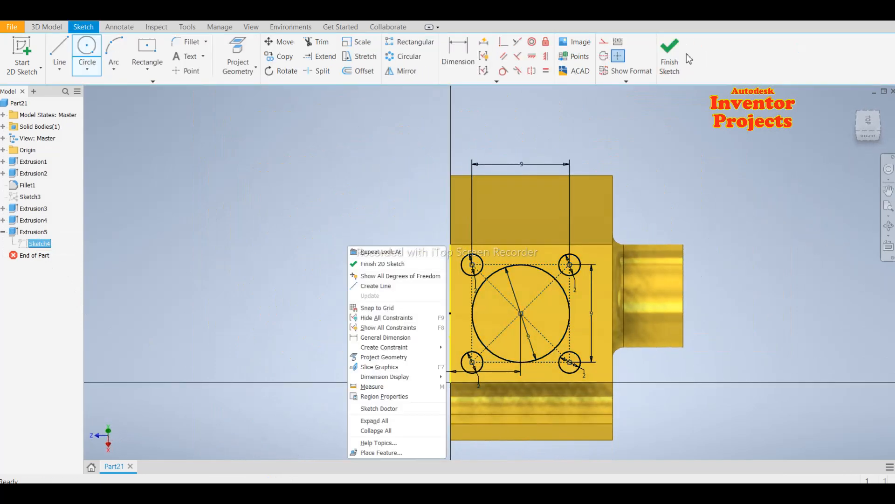
pyautogui.click(669, 57)
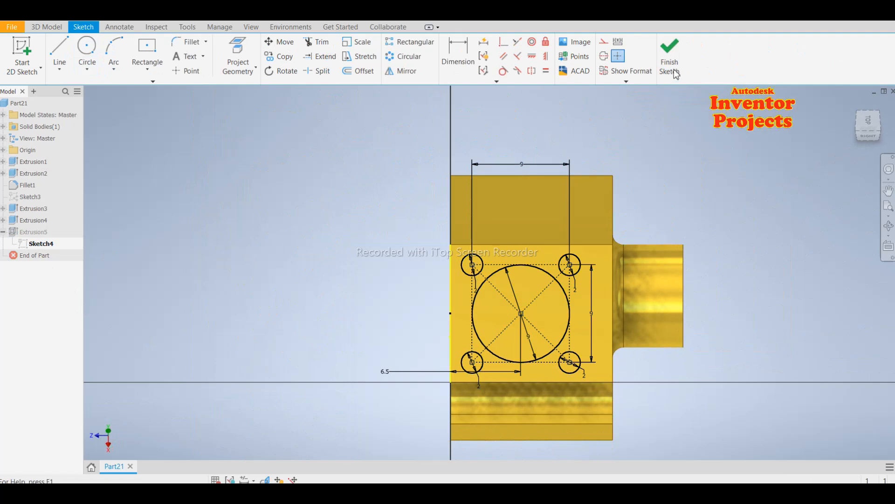
pyautogui.click(675, 73)
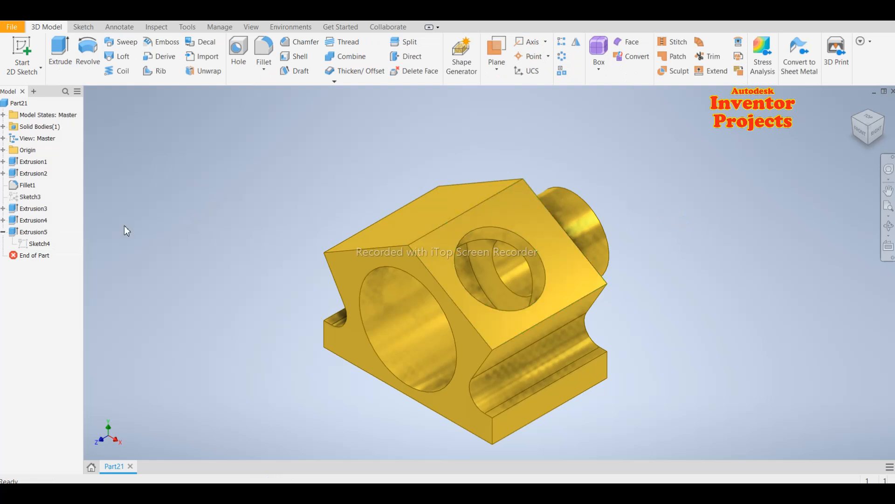
# Step: Cut the side-face sketch's four 2 mm corner circles through all of the block and hide the sketch
pyautogui.rightClick(43, 247)
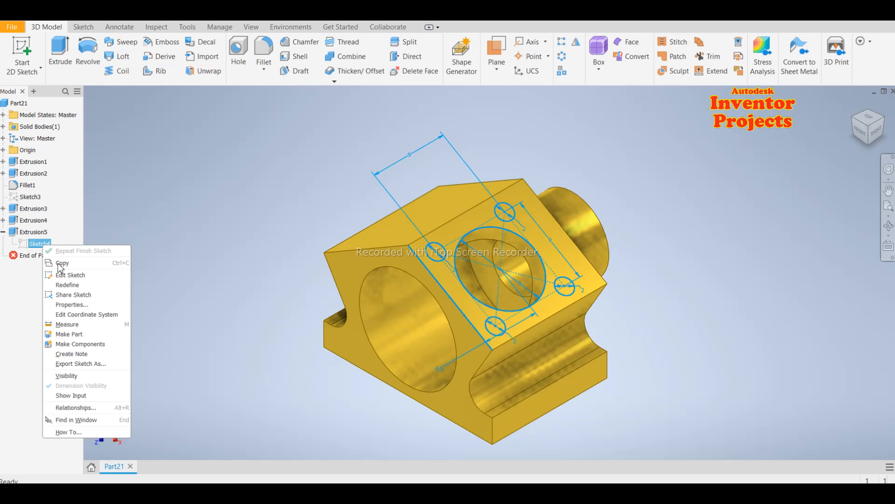
pyautogui.click(91, 378)
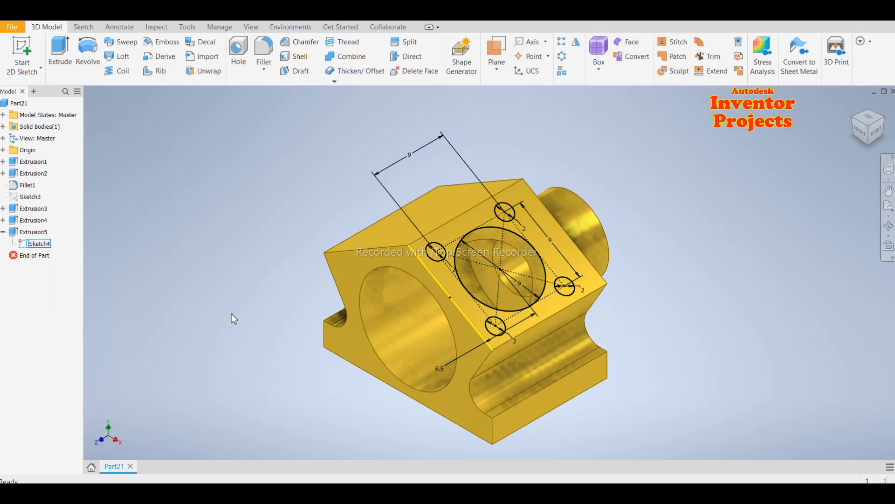
pyautogui.click(60, 50)
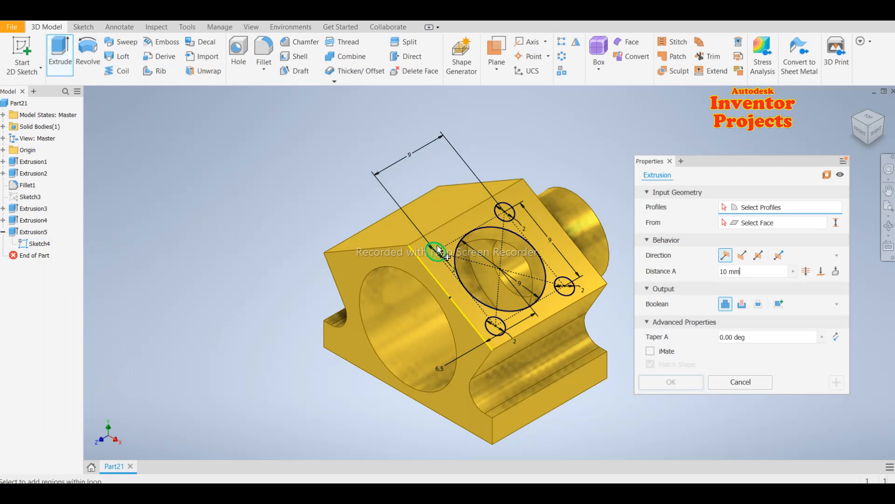
pyautogui.click(486, 231)
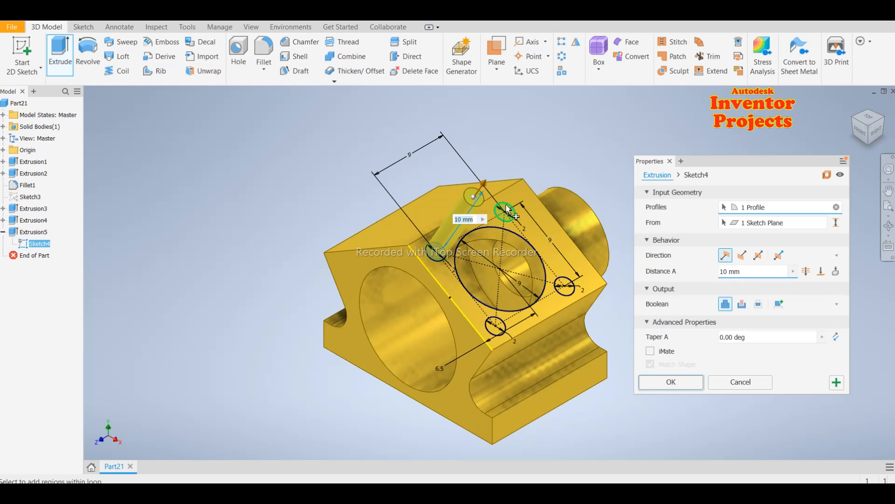
pyautogui.click(507, 209)
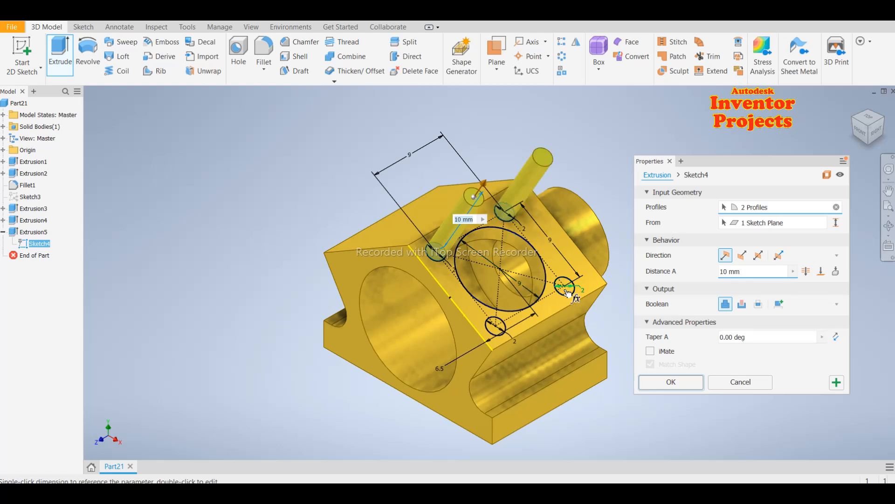
pyautogui.click(565, 293)
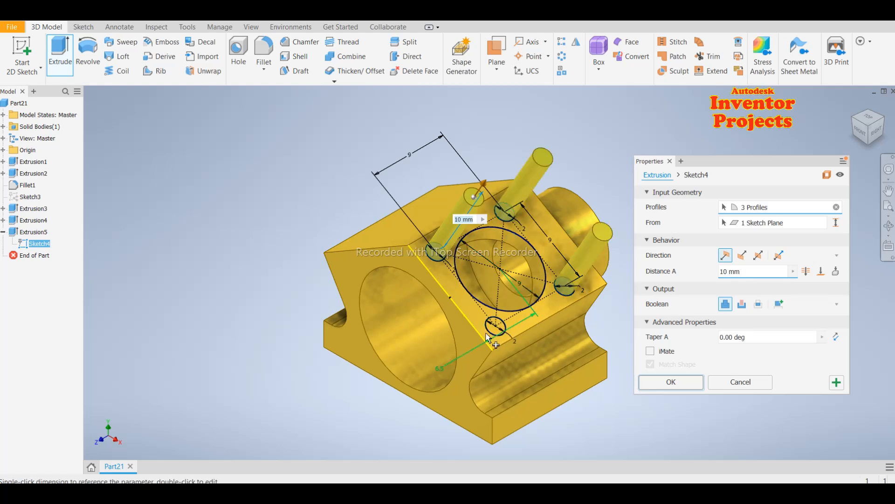
pyautogui.click(493, 331)
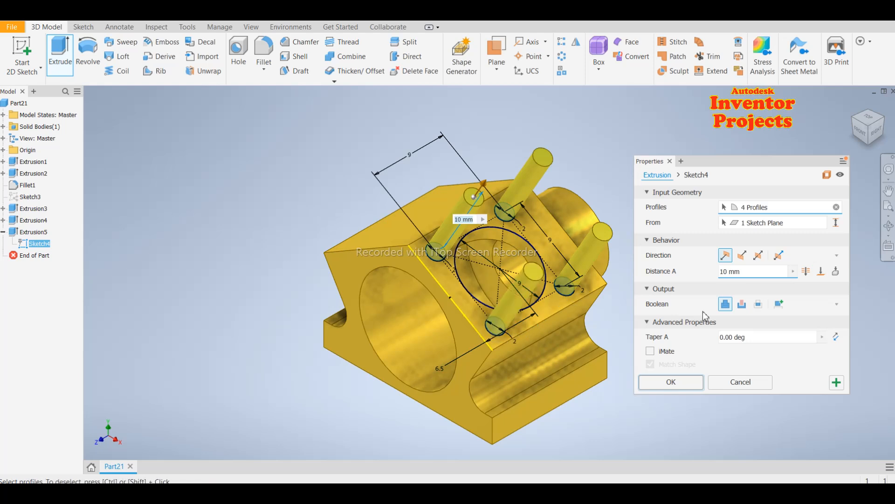
pyautogui.click(742, 305)
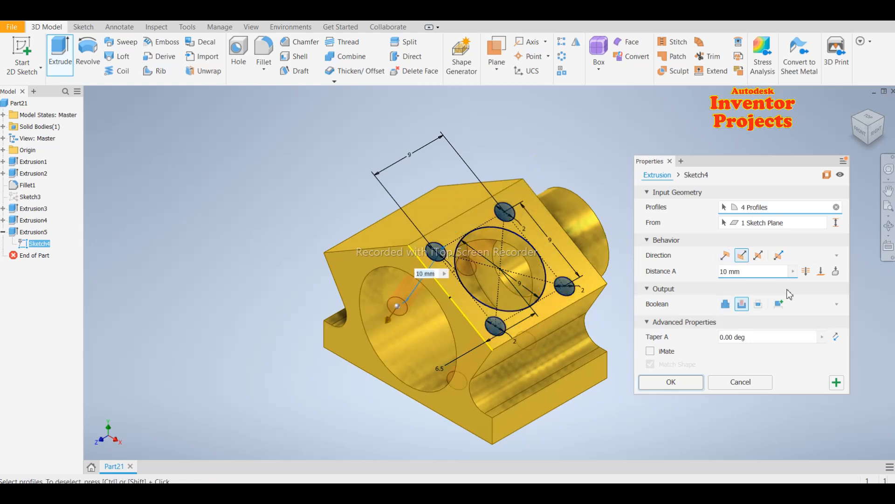
pyautogui.click(834, 272)
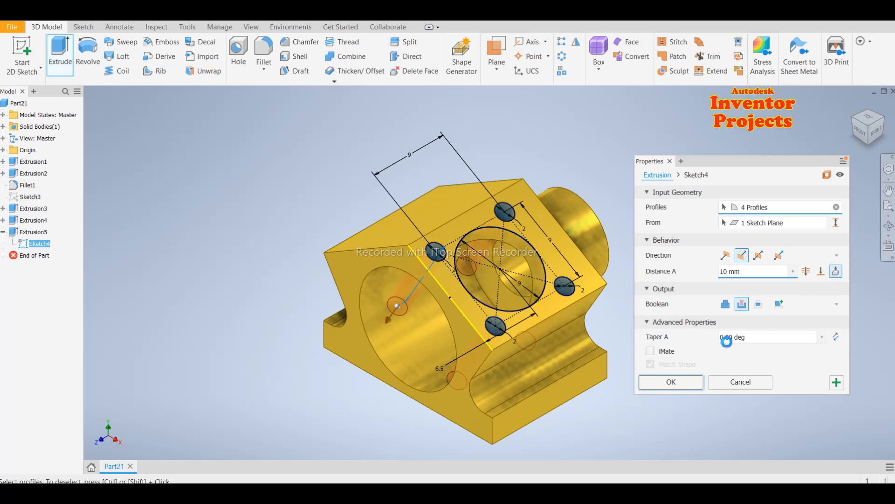
pyautogui.click(683, 398)
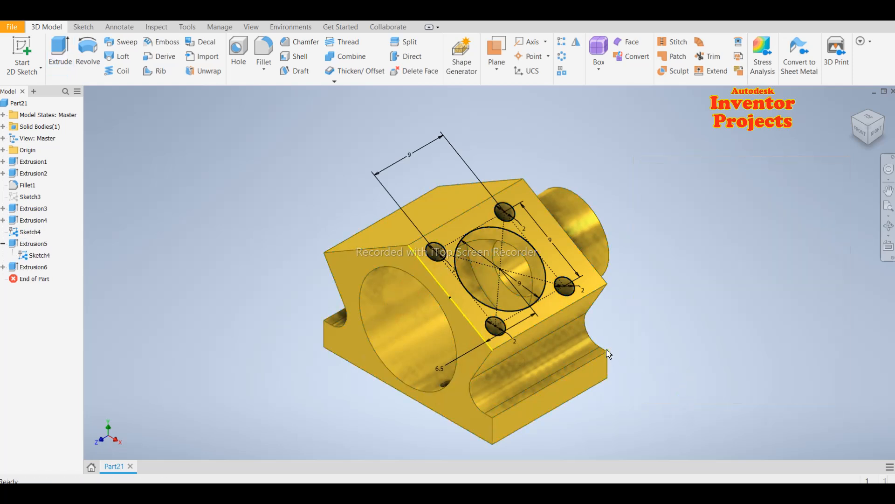
pyautogui.rightClick(37, 258)
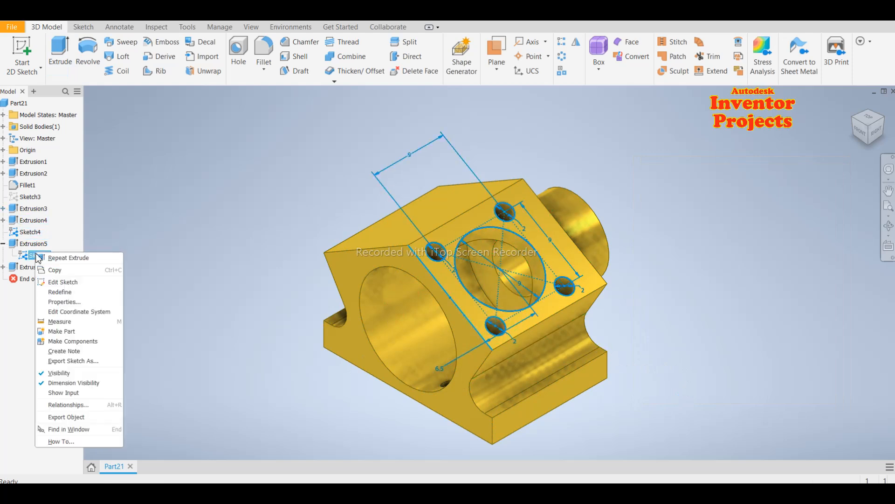
pyautogui.click(53, 373)
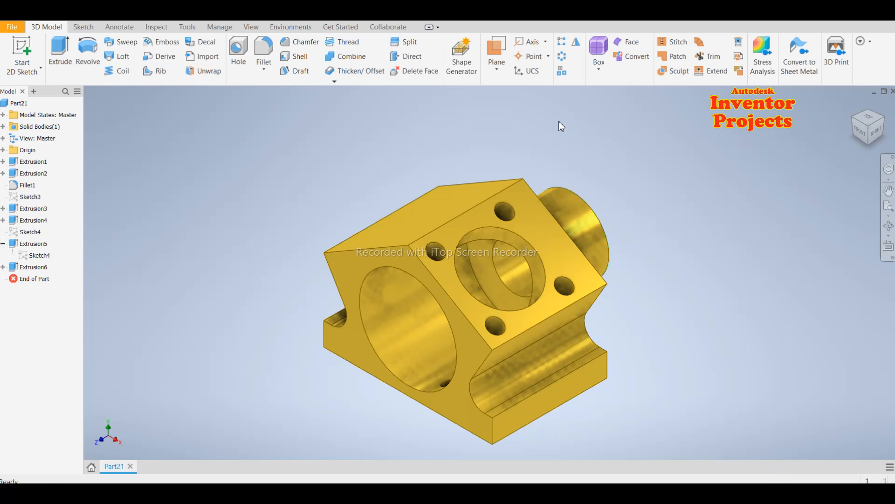
# Step: Try mirroring the 9 mm side hole and the four through holes about the YZ plane, and undo the mirror
pyautogui.click(577, 45)
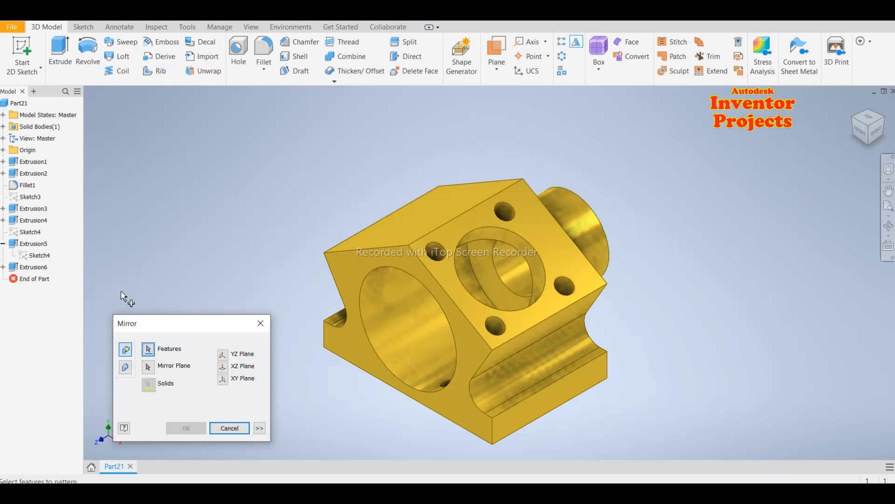
pyautogui.click(21, 268)
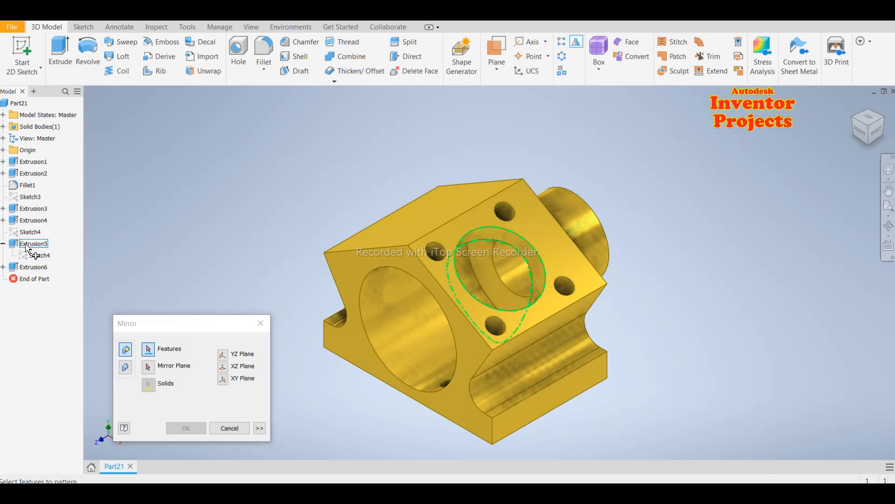
pyautogui.click(27, 246)
pyautogui.keyDown('ctrl'); pyautogui.click(32, 268); pyautogui.keyUp('ctrl')
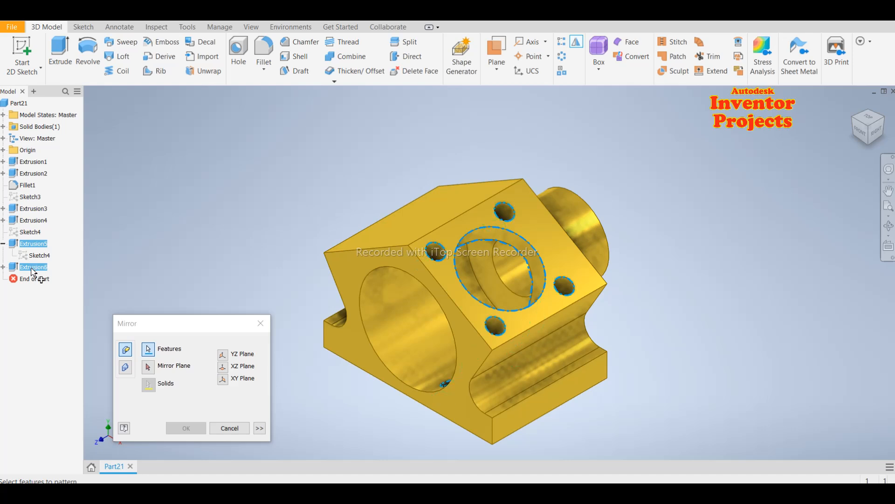
pyautogui.click(223, 354)
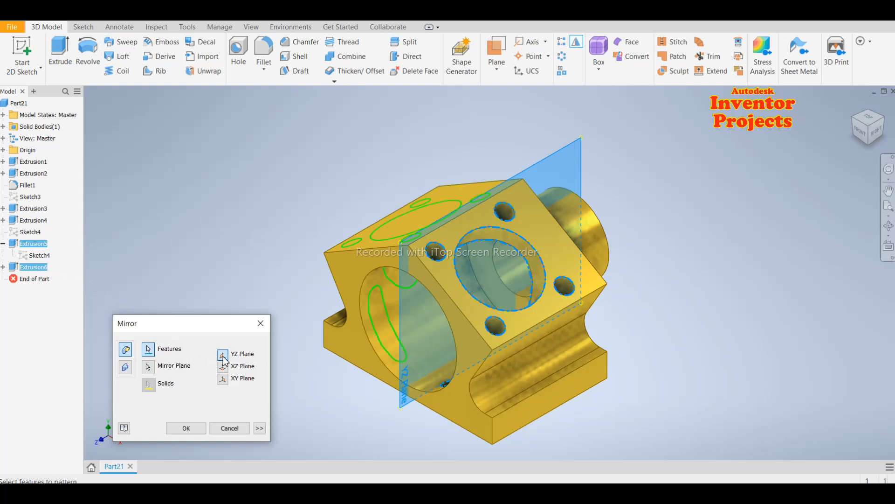
pyautogui.click(184, 429)
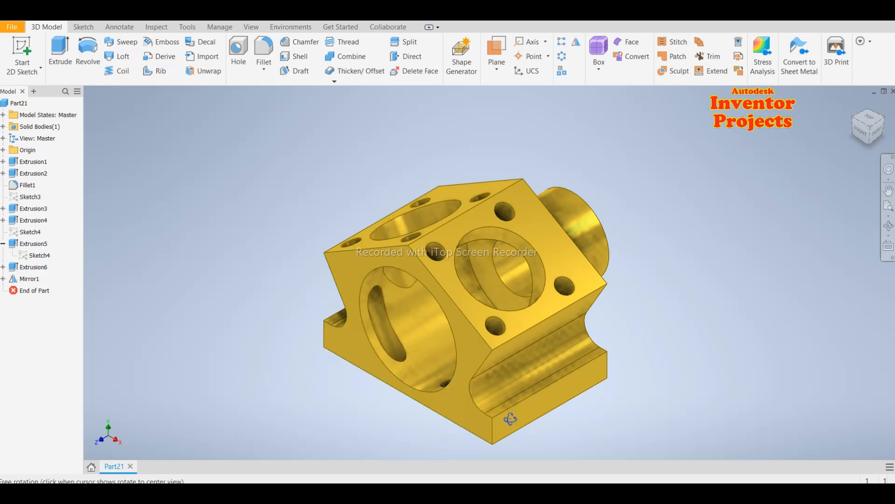
pyautogui.keyDown('shift'); pyautogui.moveTo(510, 415); pyautogui.dragTo(540, 417, button='middle'); pyautogui.keyUp('shift')
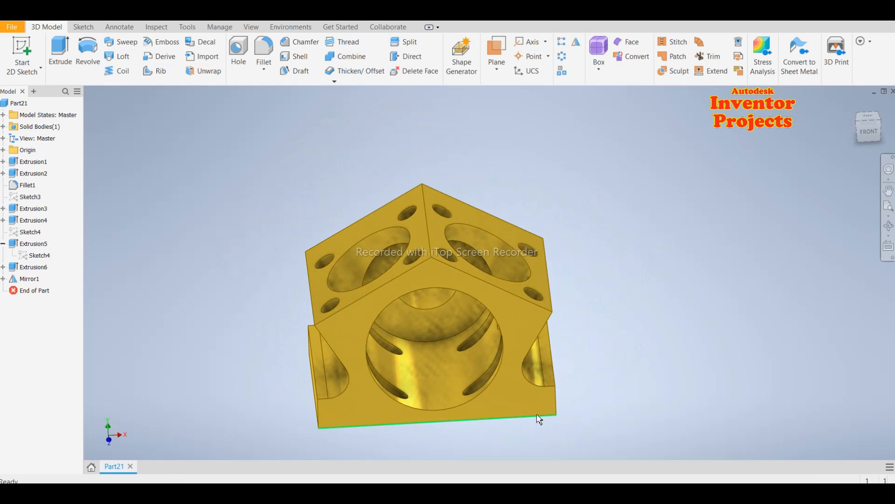
pyautogui.hotkey('ctrl', 'z')
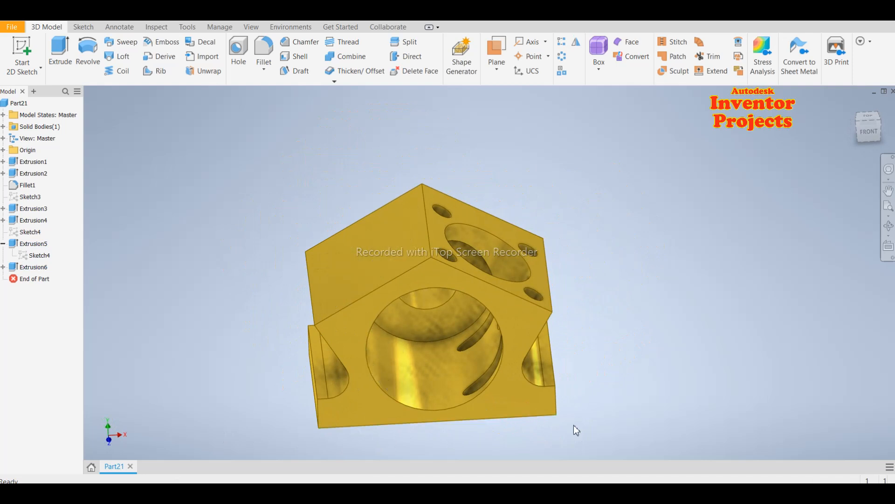
# Step: Edit the extrusion of the four 2 mm corner holes and set its cut depth to 2 mm
pyautogui.keyDown('shift'); pyautogui.moveTo(585, 407); pyautogui.dragTo(746, 466, button='middle'); pyautogui.keyUp('shift')
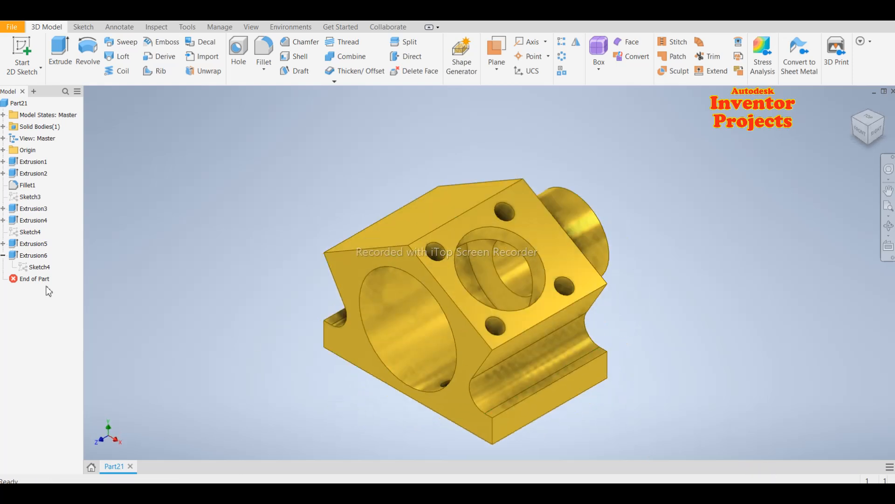
pyautogui.doubleClick(37, 257)
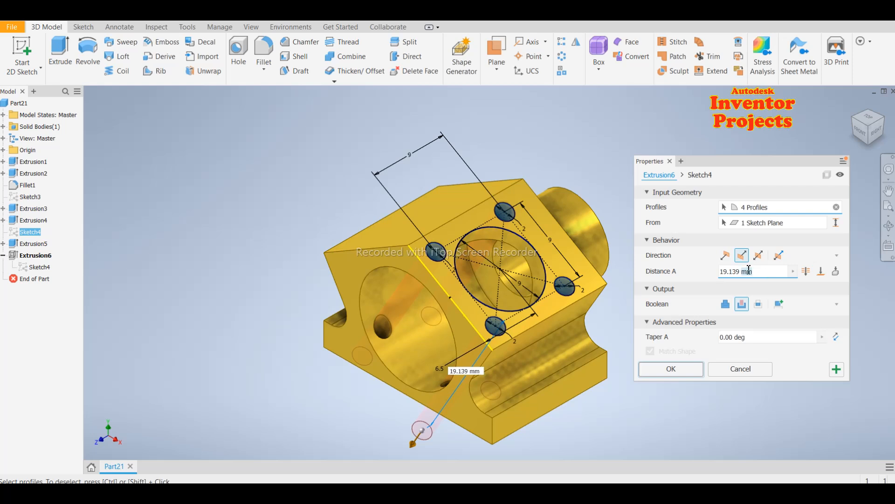
pyautogui.write('2')
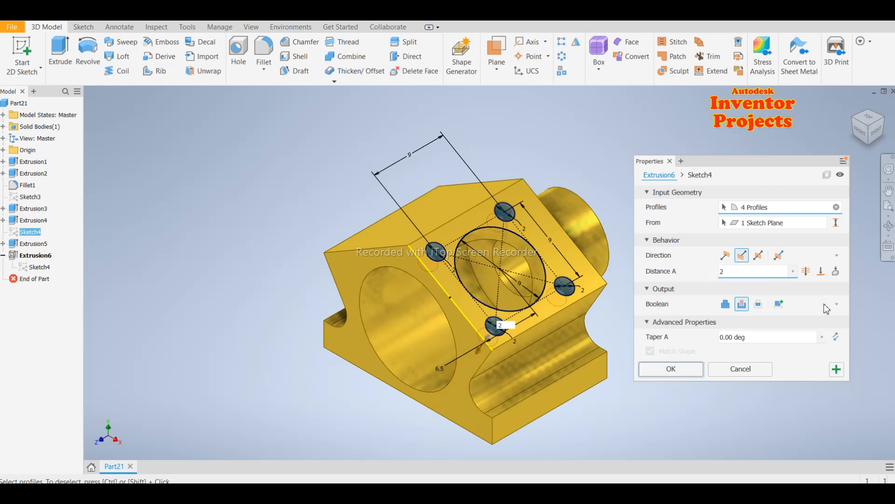
pyautogui.click(681, 371)
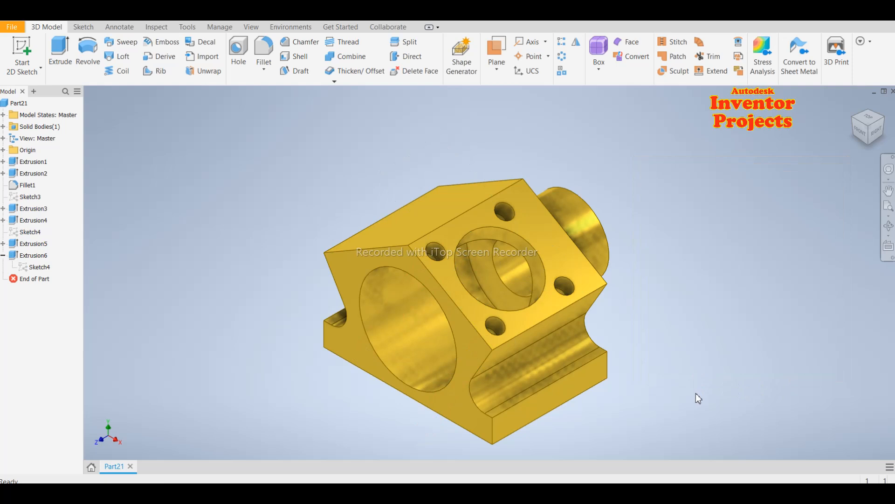
# Step: Mirror the 9 mm side hole and the four 2 mm deep corner holes about the YZ plane, and inspect the block
pyautogui.click(577, 45)
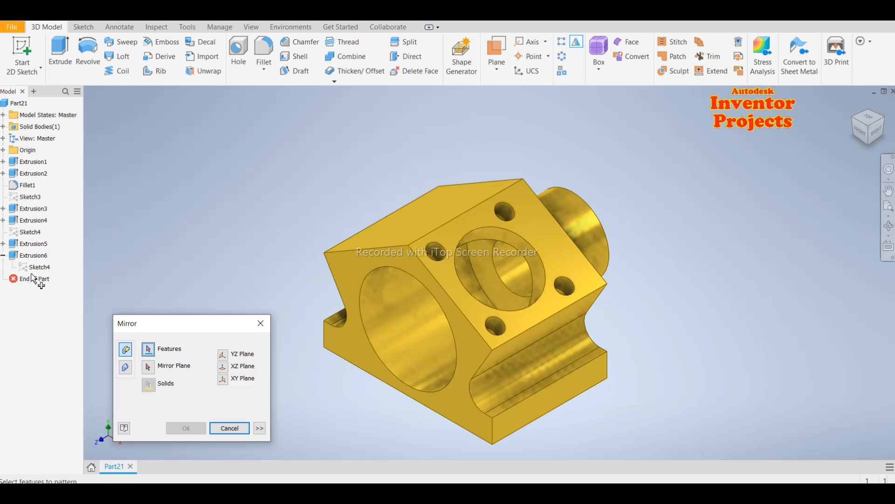
pyautogui.click(34, 256)
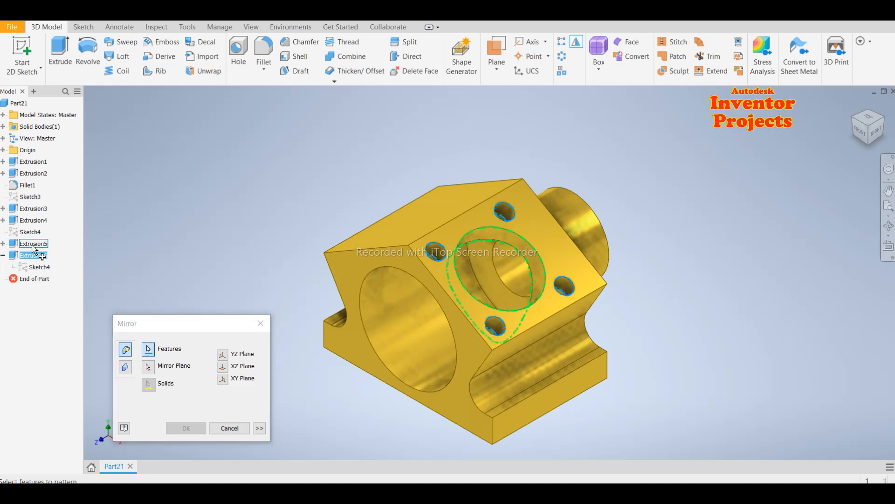
pyautogui.click(32, 244)
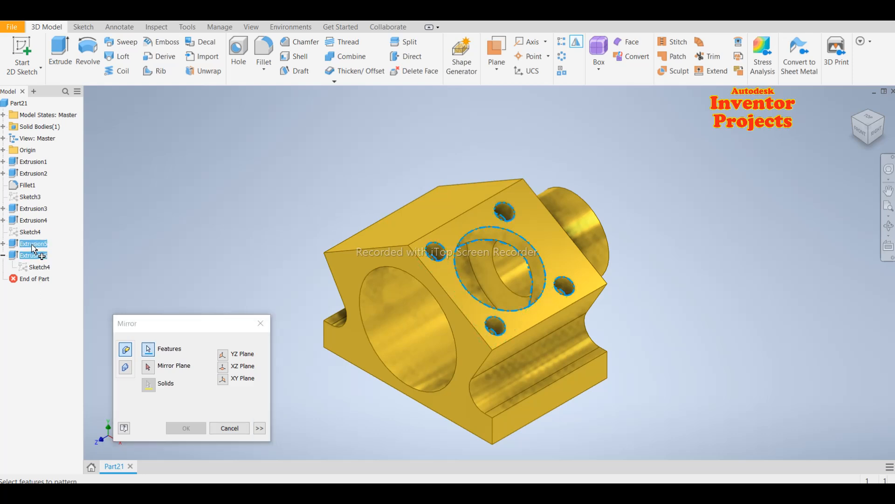
pyautogui.click(224, 355)
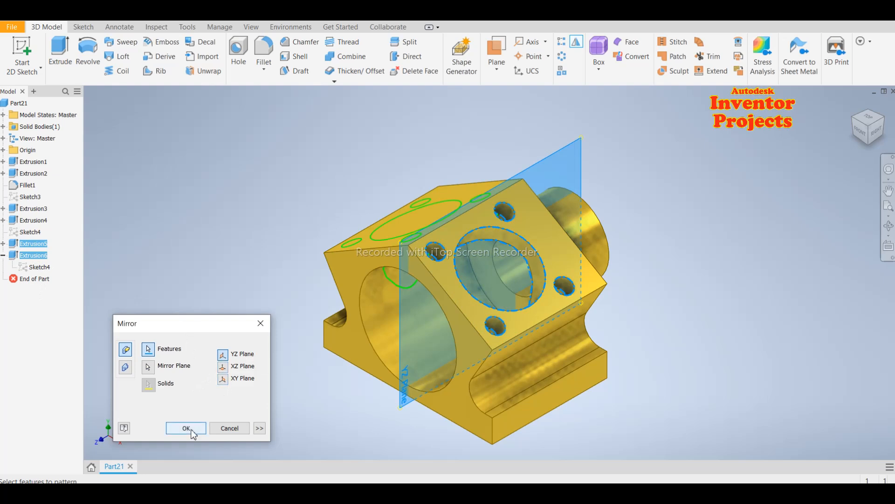
pyautogui.click(191, 431)
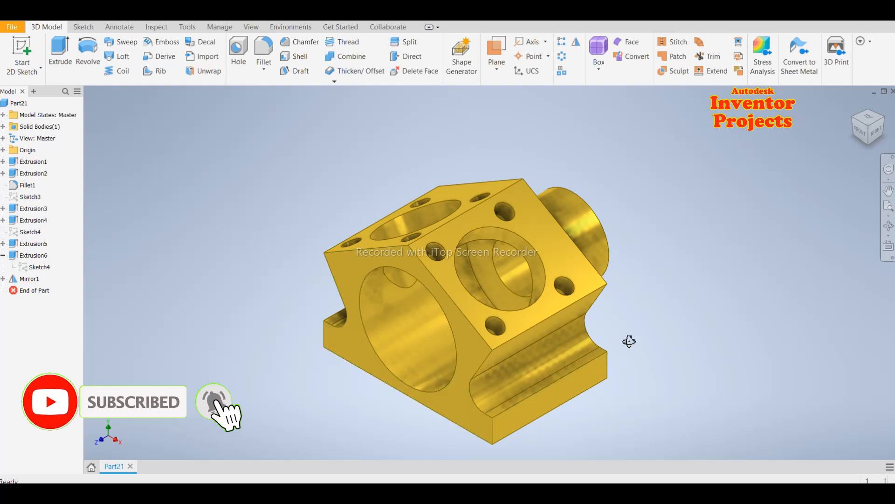
pyautogui.moveTo(629, 341)
pyautogui.keyDown('shift'); pyautogui.mouseDown(button='middle')
pyautogui.moveTo(648, 380)
pyautogui.moveTo(665, 366)
pyautogui.moveTo(689, 314)
pyautogui.moveTo(712, 299)
pyautogui.moveTo(655, 336)
pyautogui.moveTo(483, 361)
pyautogui.moveTo(516, 368)
pyautogui.moveTo(594, 316)
pyautogui.moveTo(625, 324)
pyautogui.mouseUp(button='middle'); pyautogui.keyUp('shift')
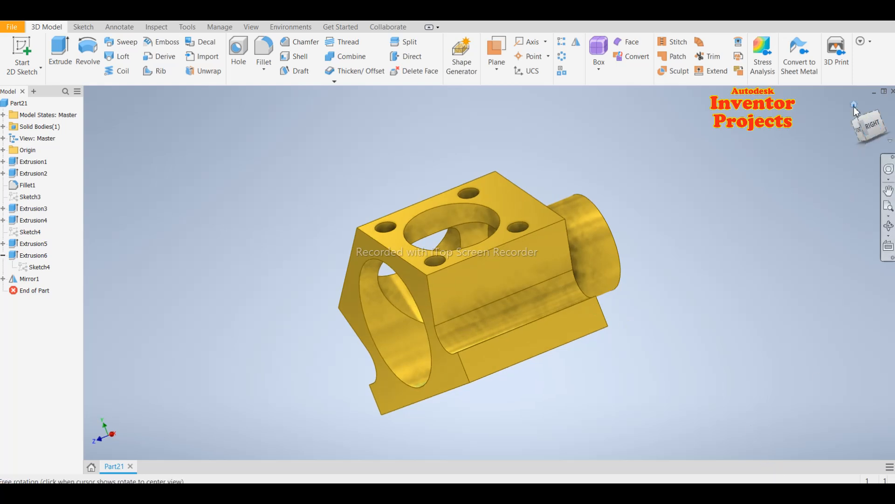
pyautogui.click(847, 136)
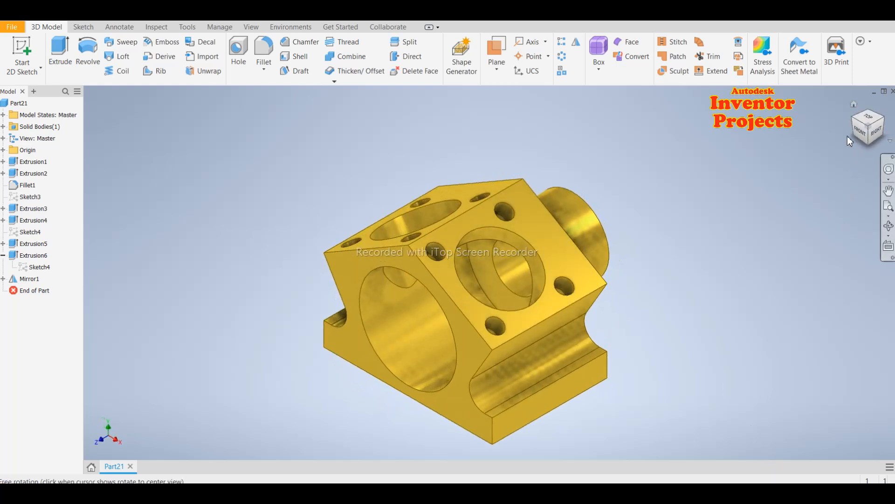